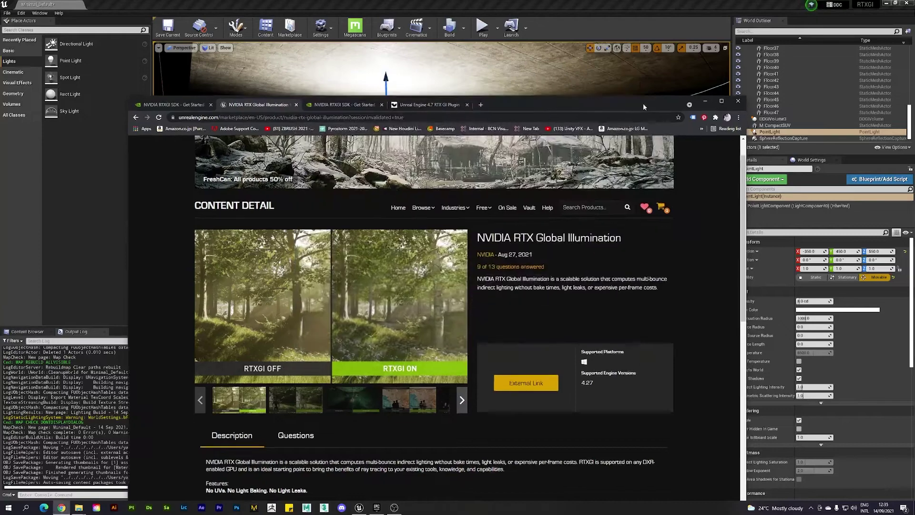
# Examine the NVIDIA RTX Global Illumination marketplace page for its description, features and supported engine version
pyautogui.moveTo(643, 103); pyautogui.dragTo(630, 47)
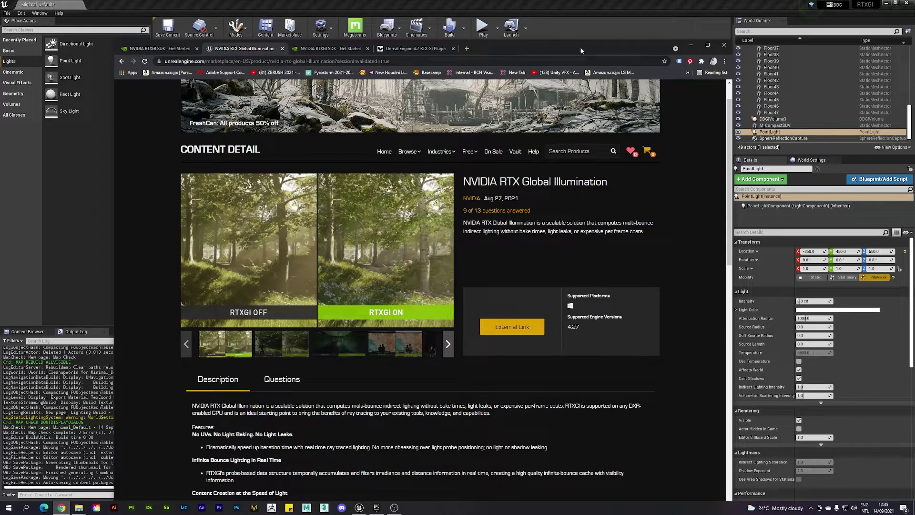
pyautogui.moveTo(576, 42); pyautogui.dragTo(571, 24)
pyautogui.scroll(1, 607, 167)
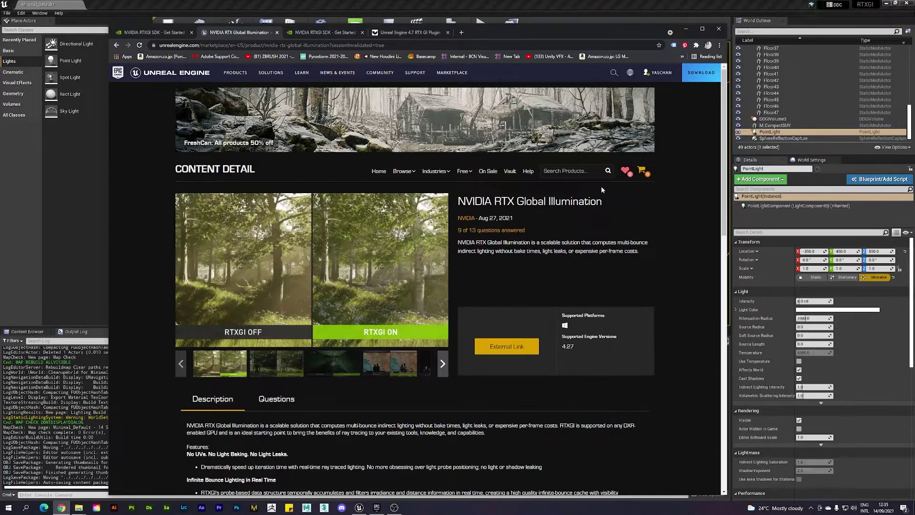
pyautogui.scroll(-1, 606, 188)
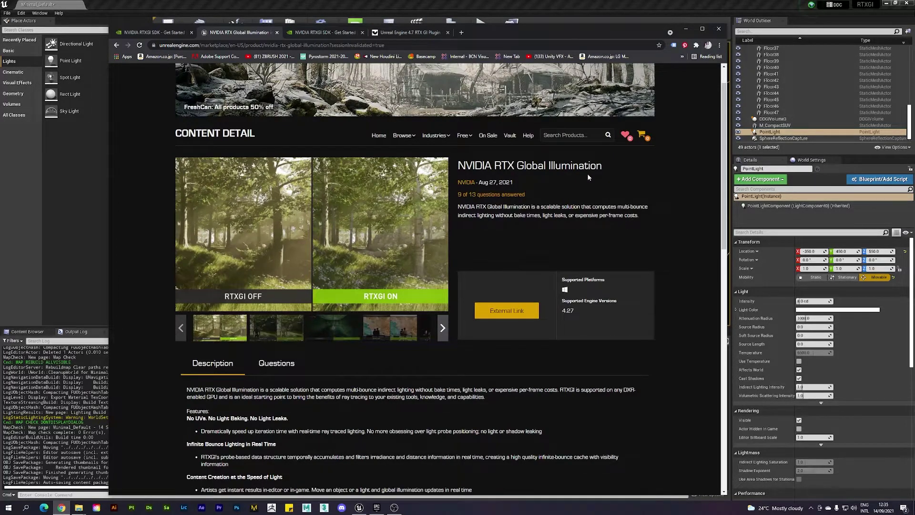
pyautogui.scroll(-1, 589, 178)
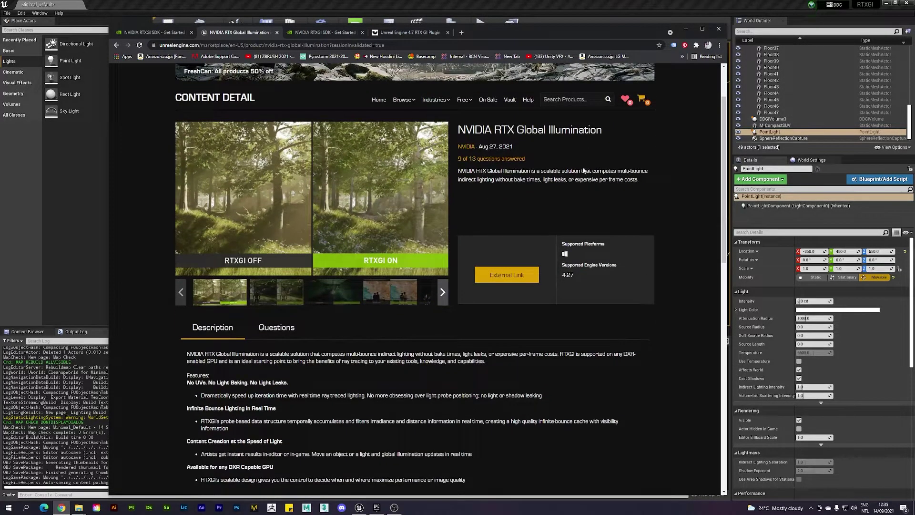
pyautogui.scroll(1, 577, 173)
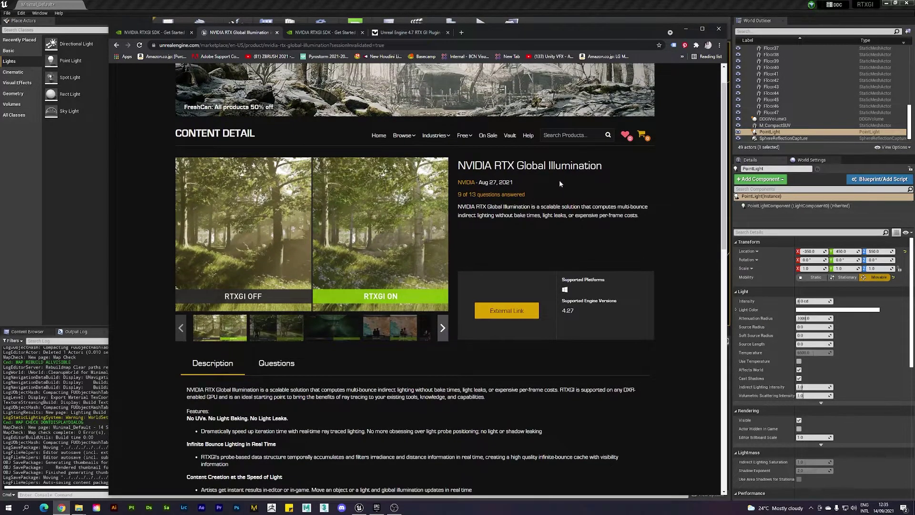
pyautogui.scroll(-1, 542, 179)
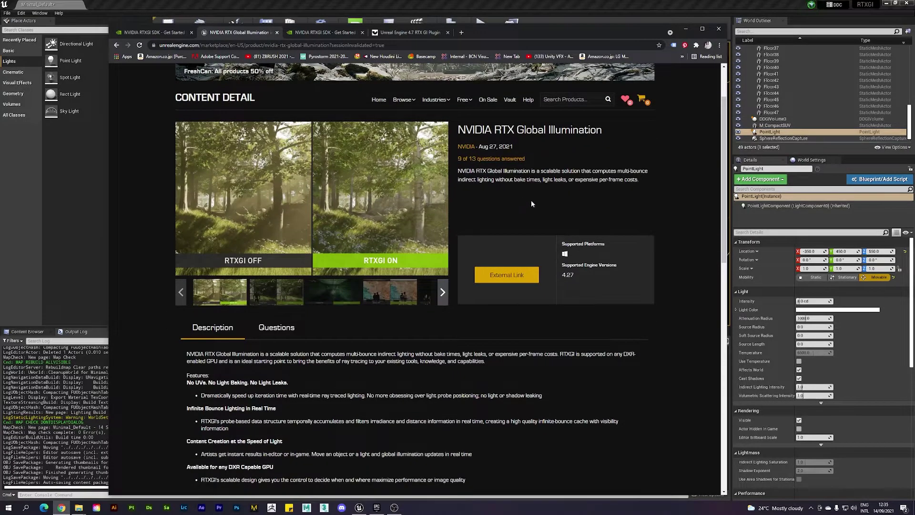
pyautogui.scroll(1, 531, 199)
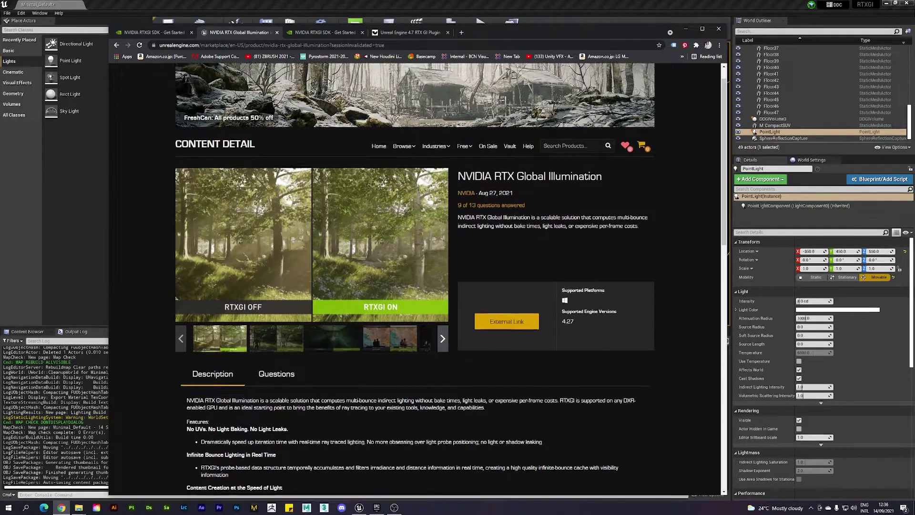
pyautogui.scroll(1, 531, 199)
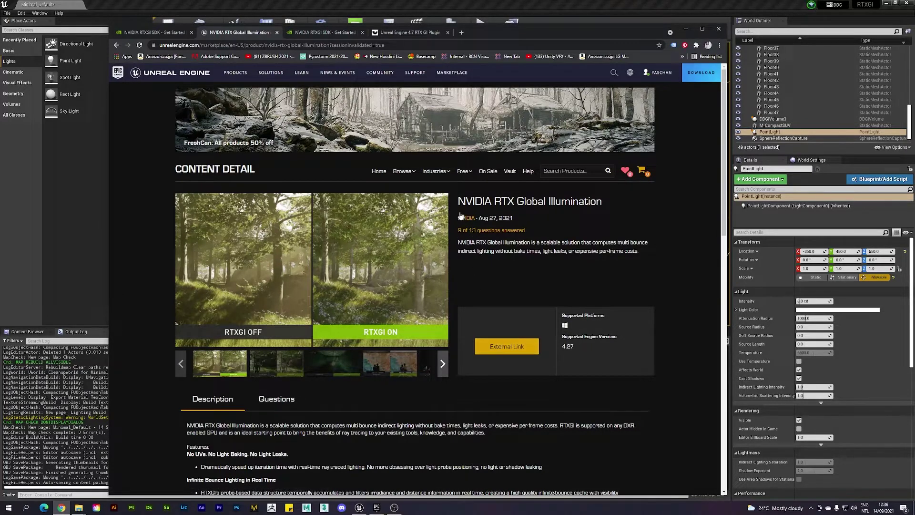
# Follow the external link to NVIDIA's RTXGI download page and review the SDK and UE4 plugin requirements and download section
pyautogui.click(510, 347)
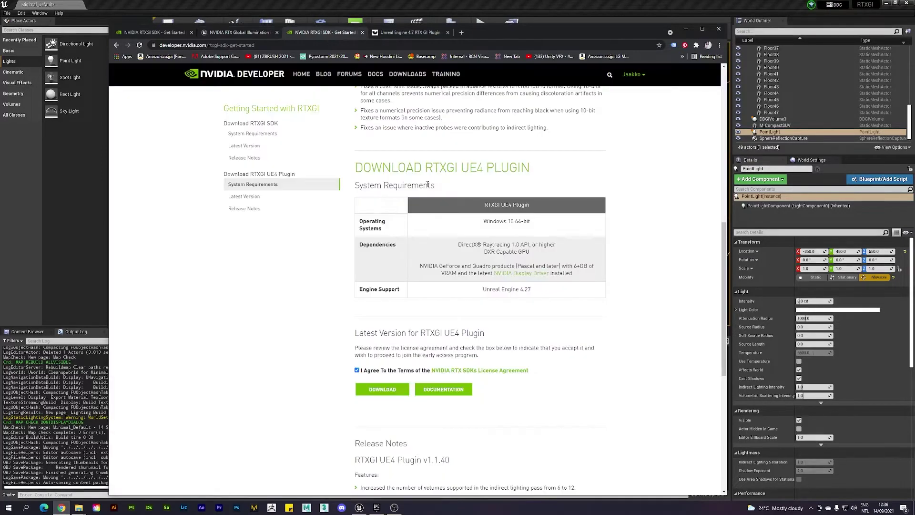
pyautogui.scroll(10, 428, 184)
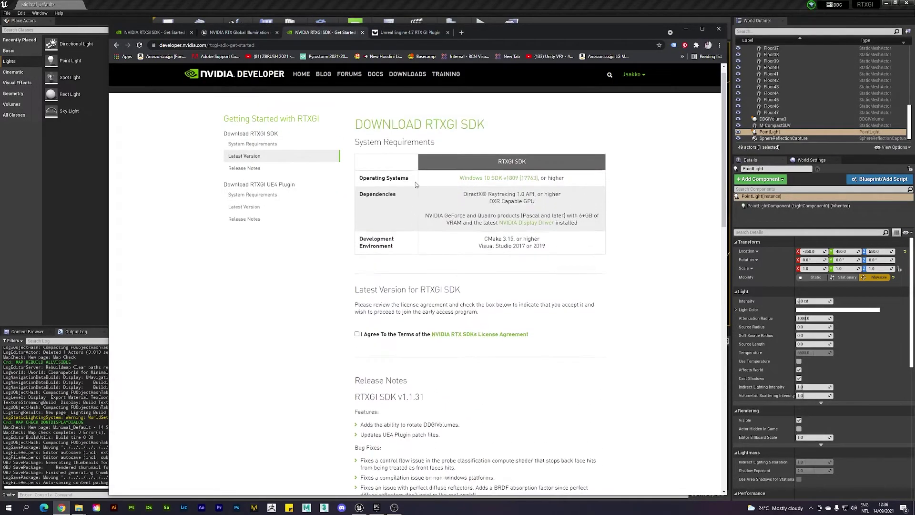
pyautogui.scroll(-2, 420, 184)
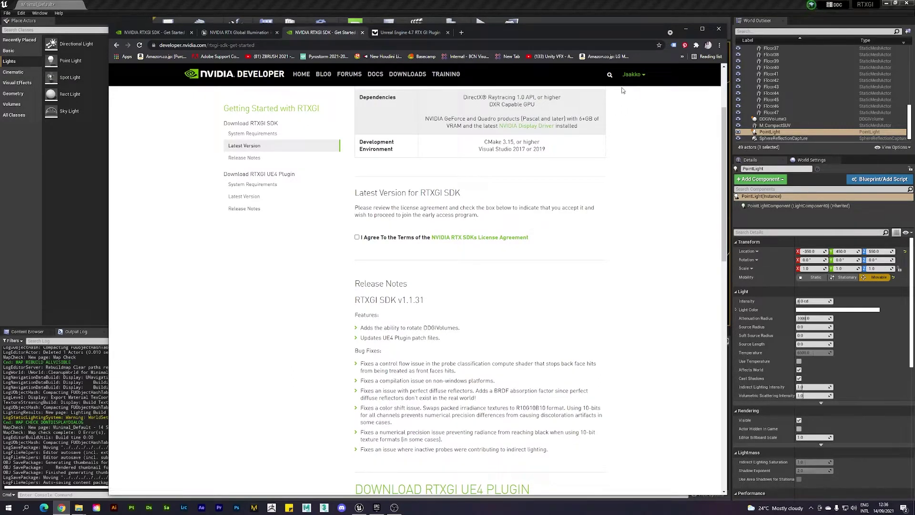
pyautogui.scroll(-1, 510, 184)
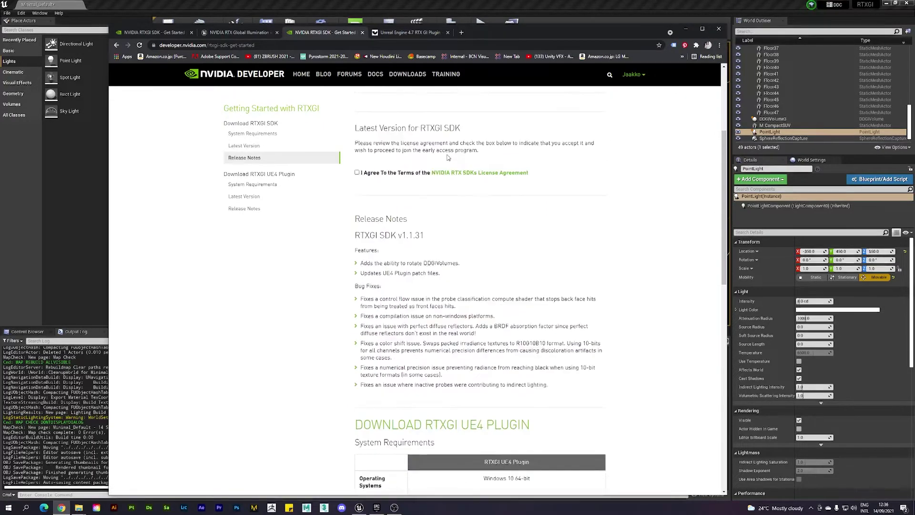
pyautogui.scroll(3, 447, 157)
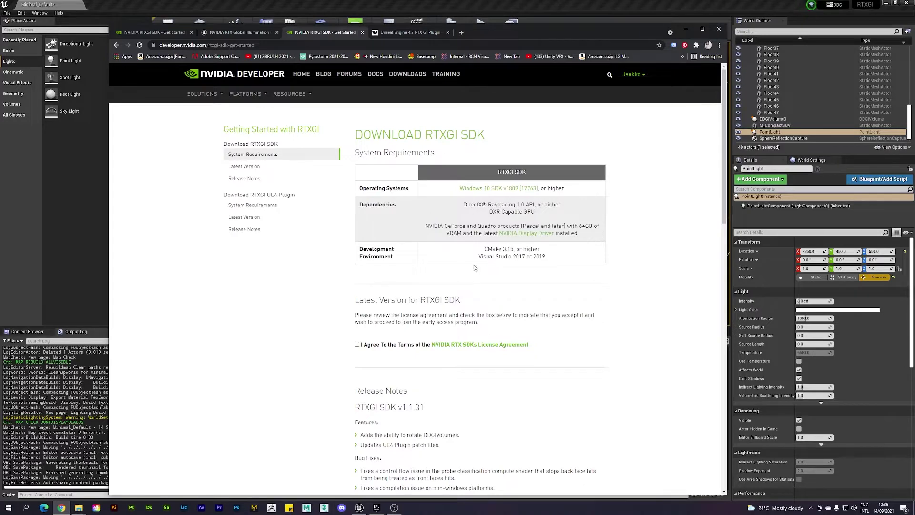
pyautogui.scroll(-7, 432, 241)
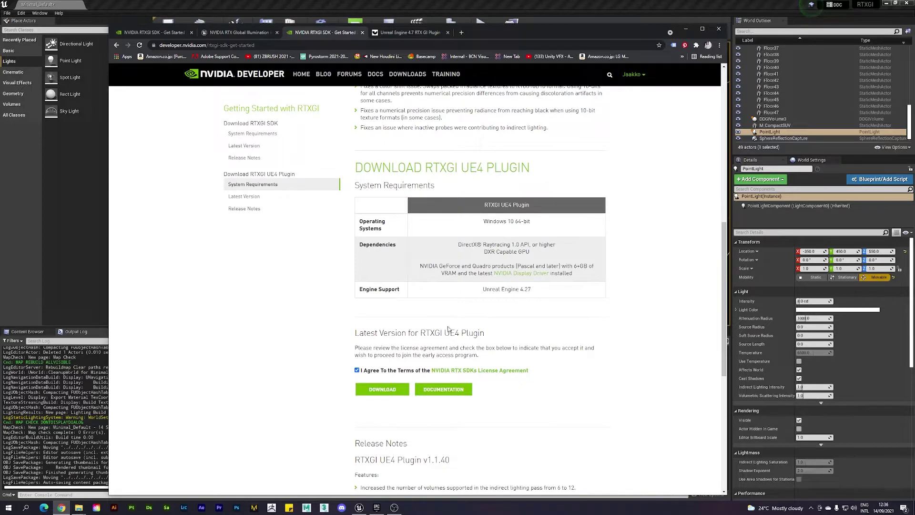
pyautogui.scroll(-1, 409, 344)
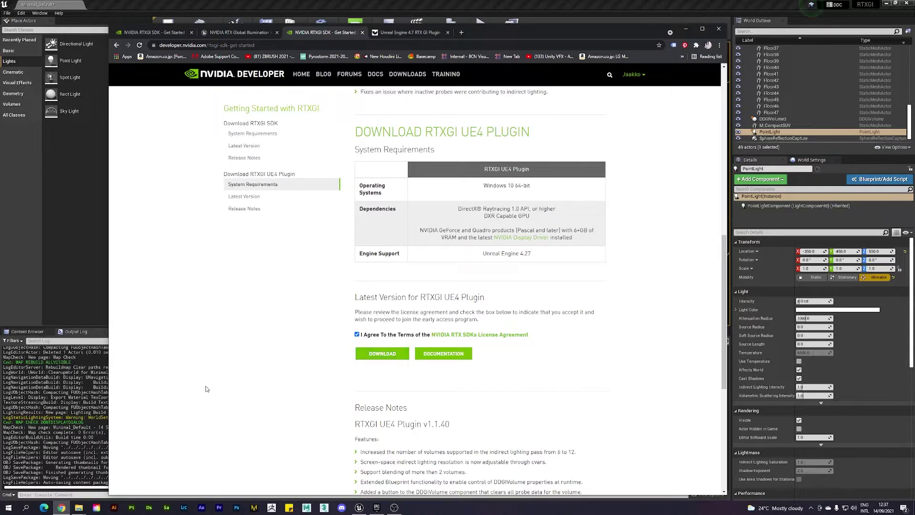
# Open the RTXGI_UE4_Binary_Plugin_v1.1.40 folder, inspect its RTXGITest sample project, and return to select the RTXGI folder
pyautogui.click(79, 507)
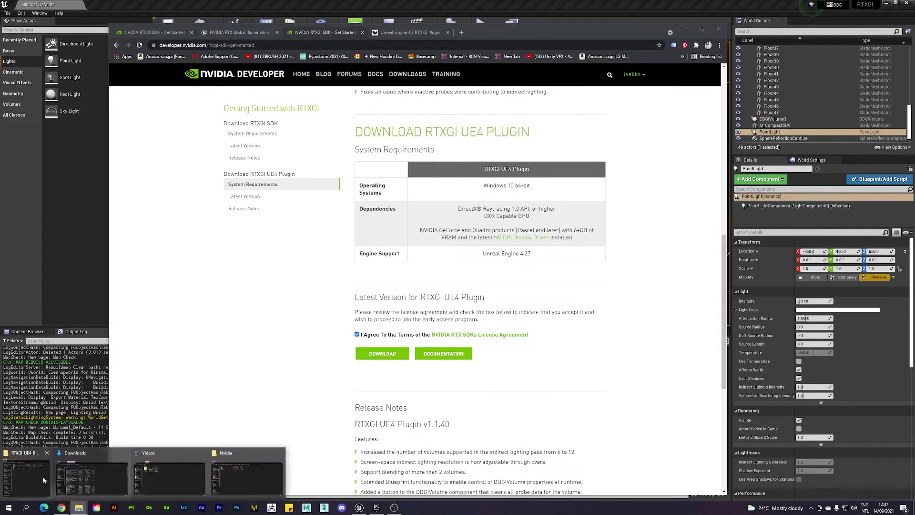
pyautogui.click(26, 474)
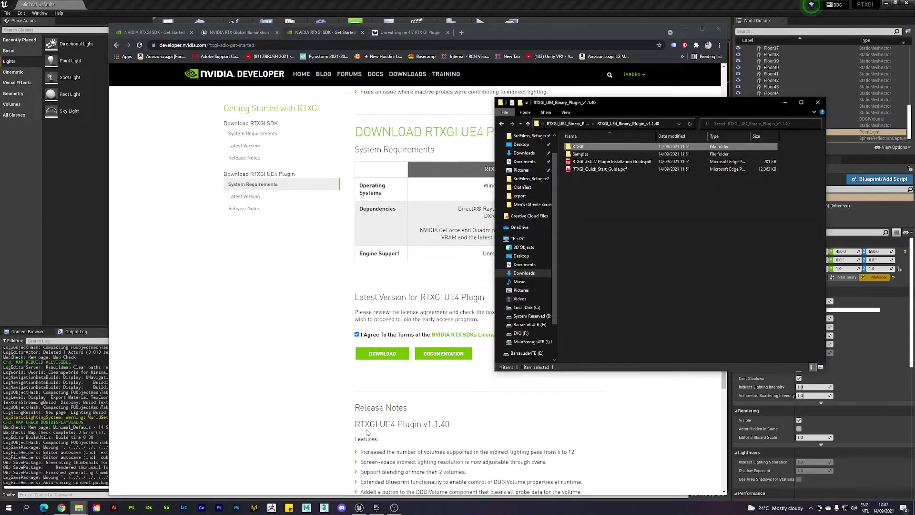
pyautogui.doubleClick(582, 154)
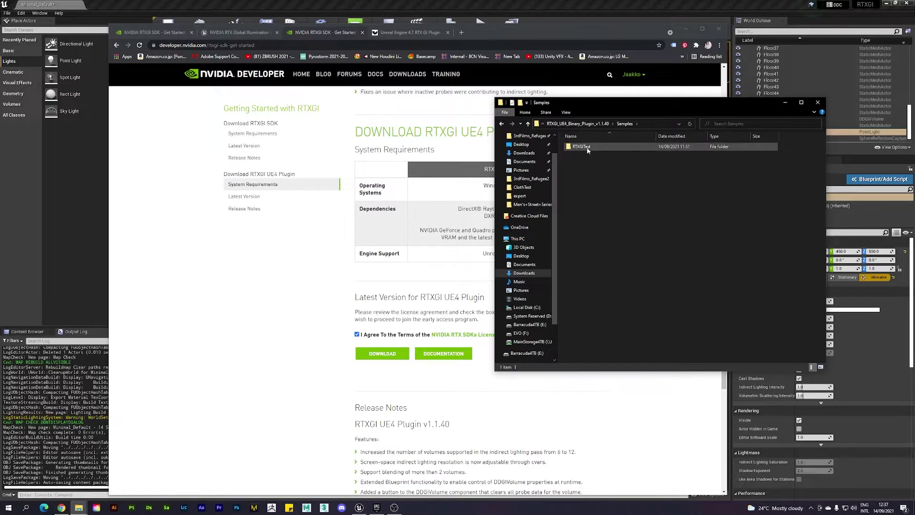
pyautogui.doubleClick(587, 149)
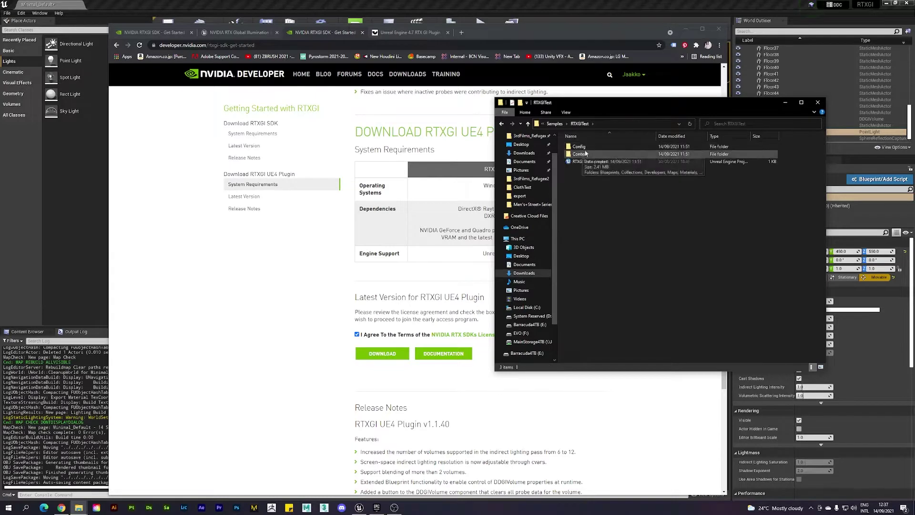
pyautogui.click(555, 124)
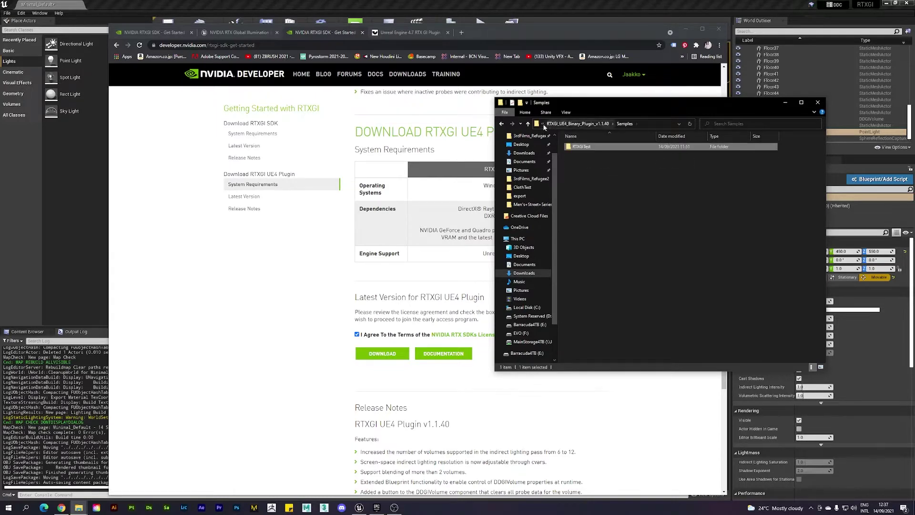
pyautogui.click(572, 124)
pyautogui.click(578, 147)
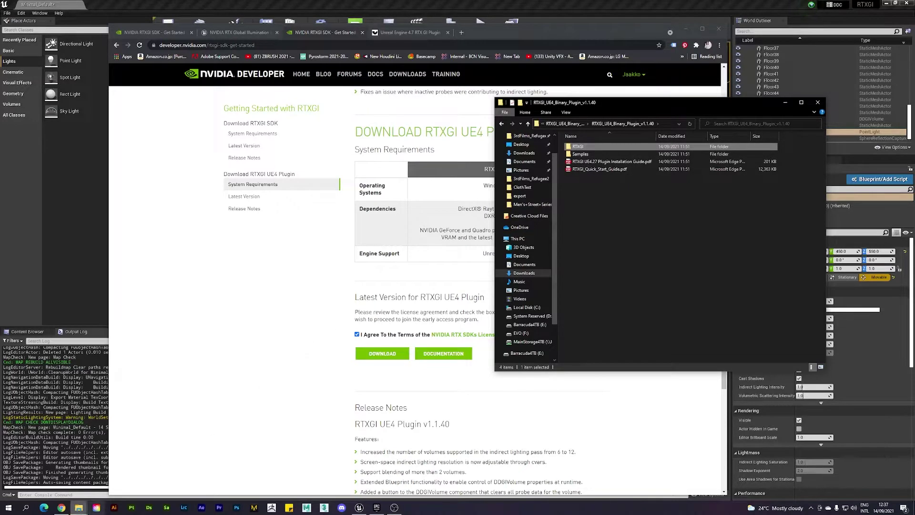
# Bring up the engine's Nvidia plugin folder and place its window beside the downloaded plugin files
pyautogui.click(79, 507)
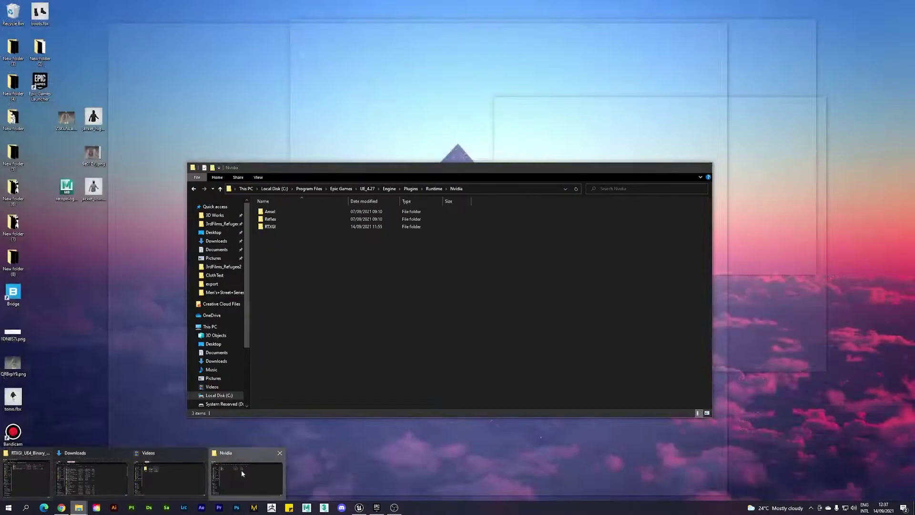
pyautogui.click(242, 470)
pyautogui.moveTo(402, 168); pyautogui.dragTo(349, 215)
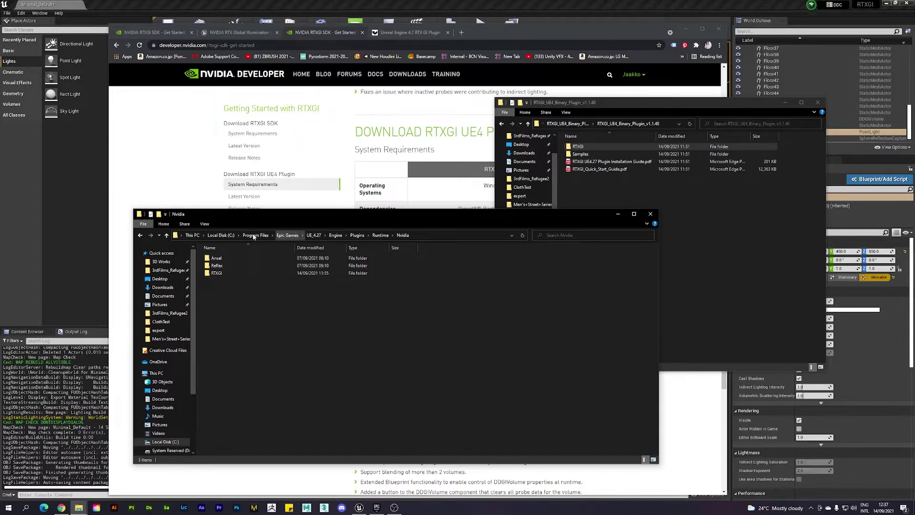
# Navigate from the UE_4.27 Engine folder through Plugins and Runtime to Nvidia, the destination for the downloaded RTXGI folder
pyautogui.click(336, 235)
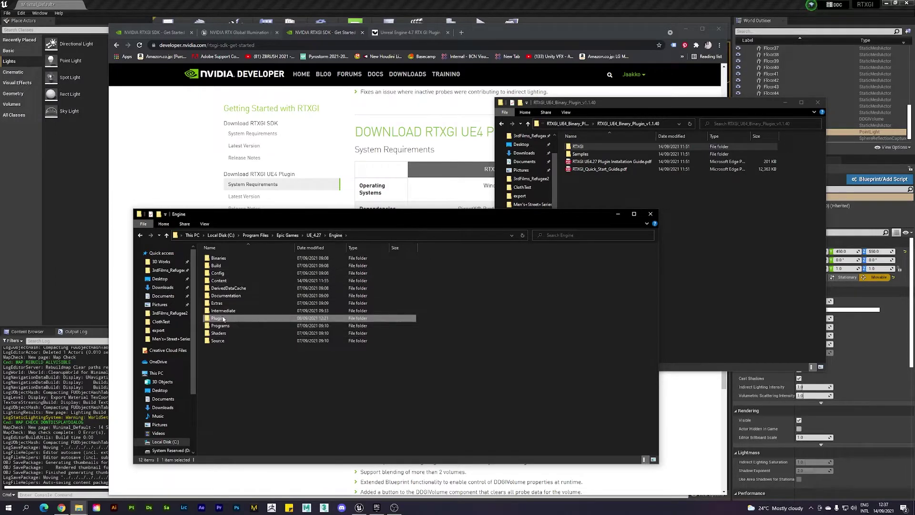
pyautogui.doubleClick(223, 319)
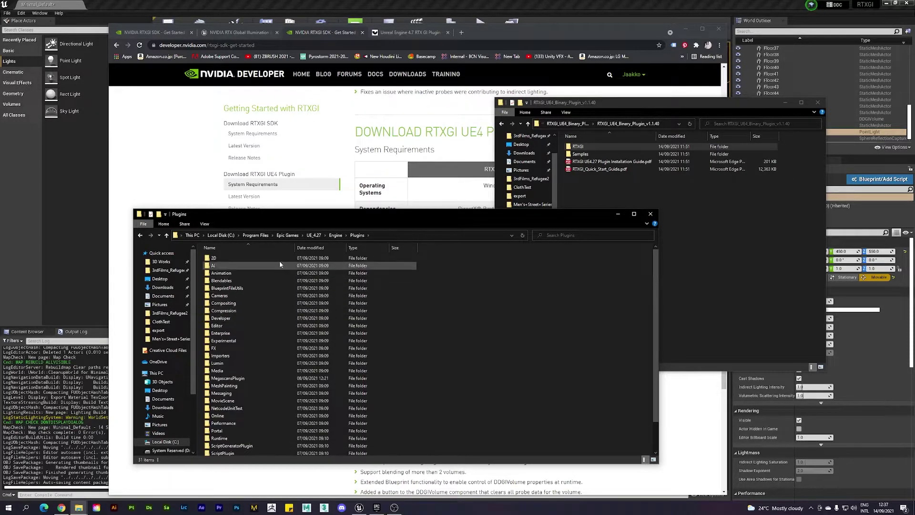
pyautogui.scroll(-2, 257, 305)
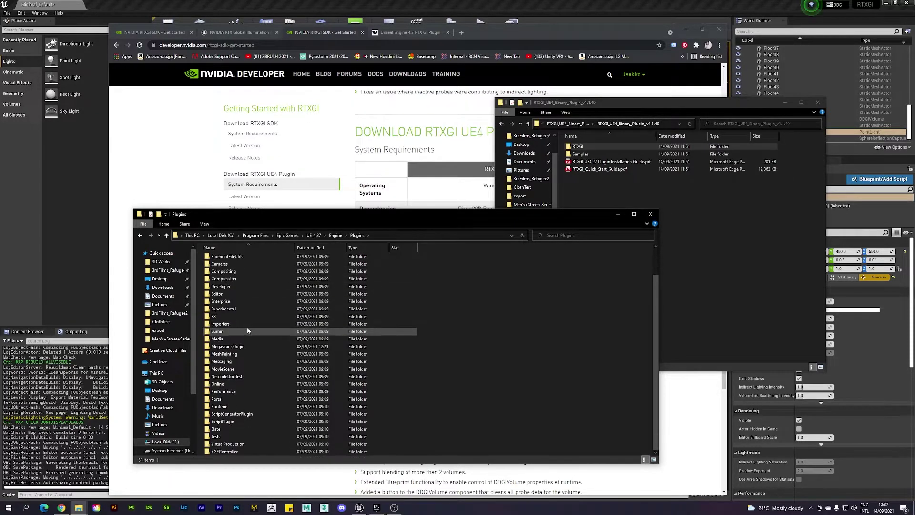
pyautogui.doubleClick(223, 407)
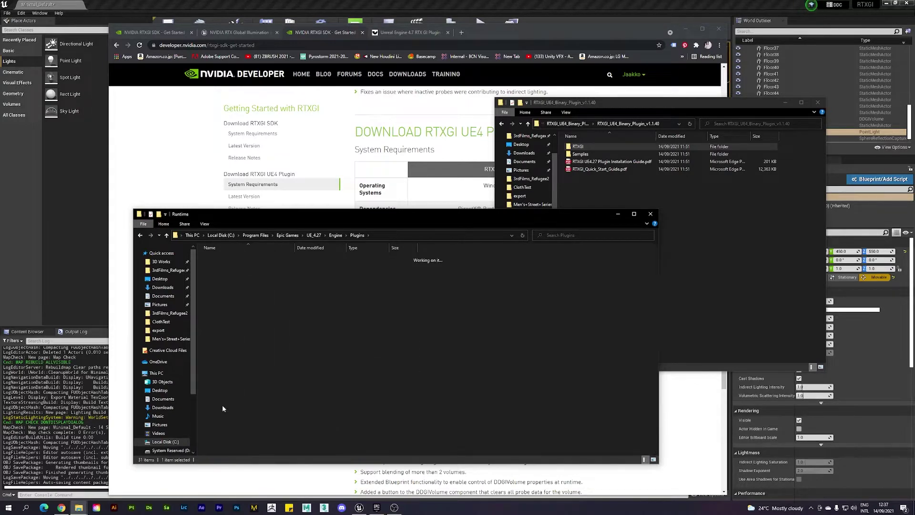
pyautogui.scroll(-15, 257, 341)
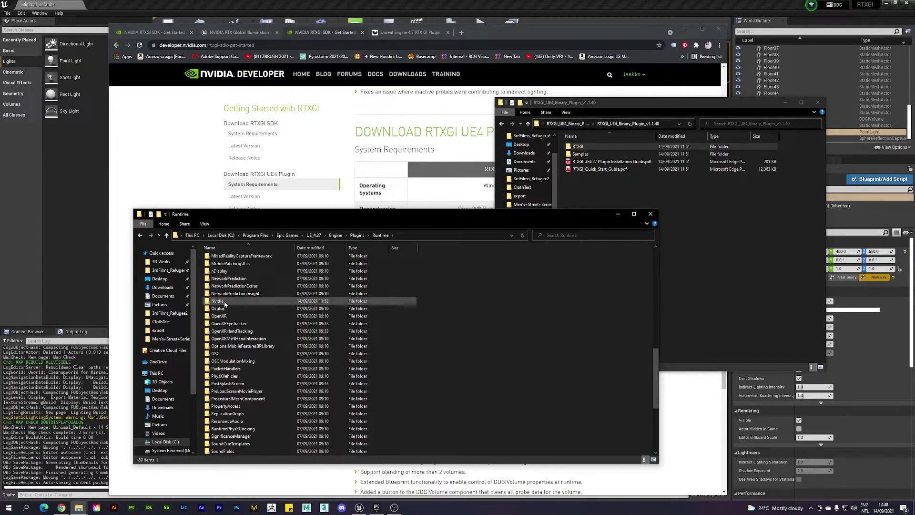
pyautogui.doubleClick(224, 302)
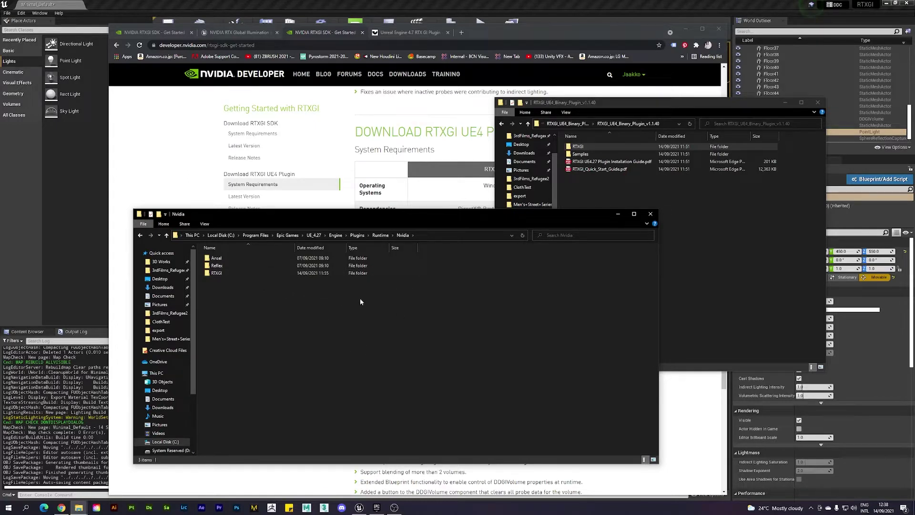
pyautogui.click(252, 273)
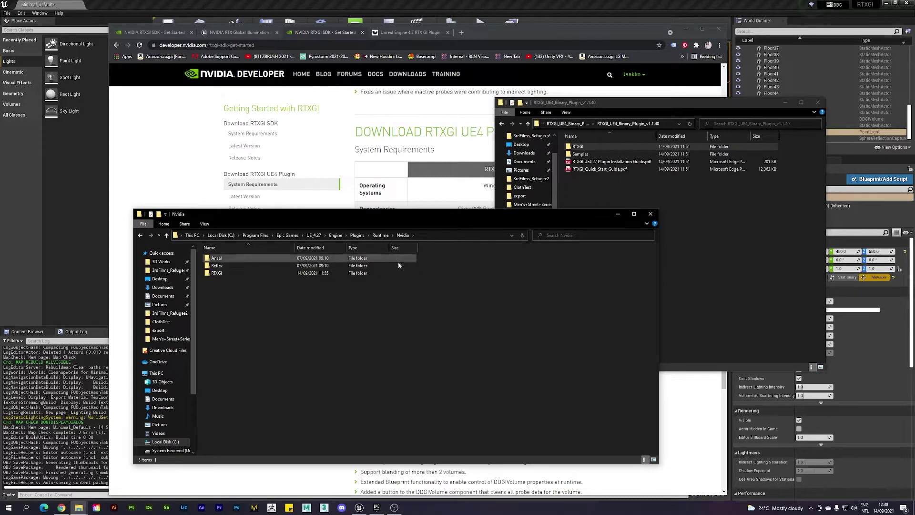
pyautogui.moveTo(635, 147)
pyautogui.mouseDown(button='right')
pyautogui.moveTo(622, 143)
pyautogui.moveTo(635, 150)
pyautogui.mouseUp(button='right')
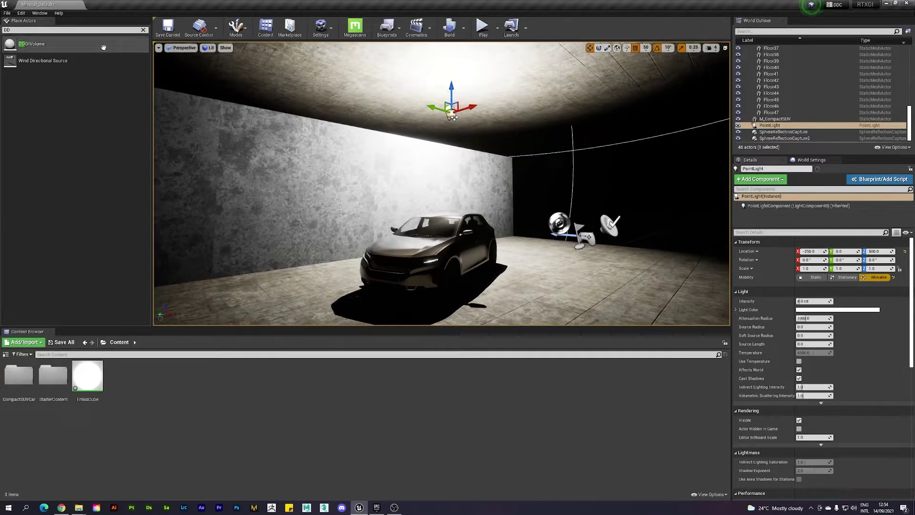
# Search the Unreal Engine plugins for "RTX", check that NVIDIA RTX Global Illumination is enabled, and close the plugin browser
pyautogui.click(21, 14)
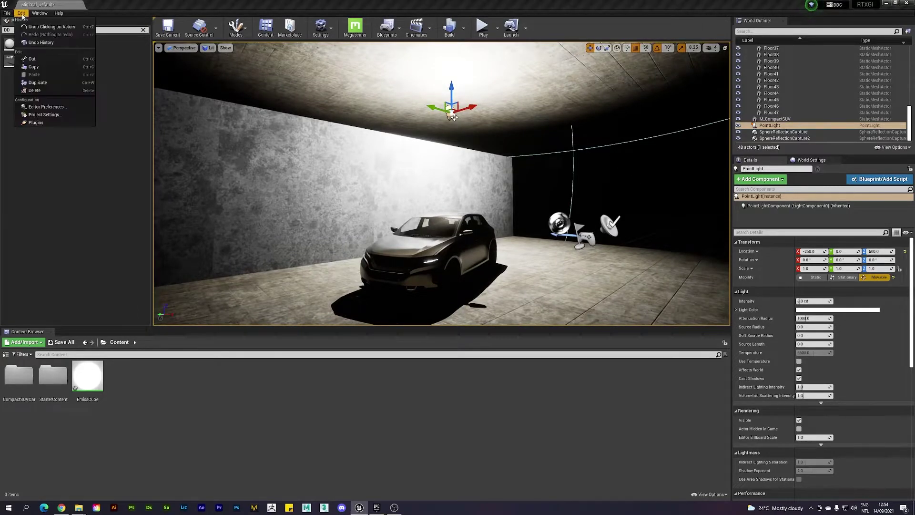
pyautogui.click(36, 122)
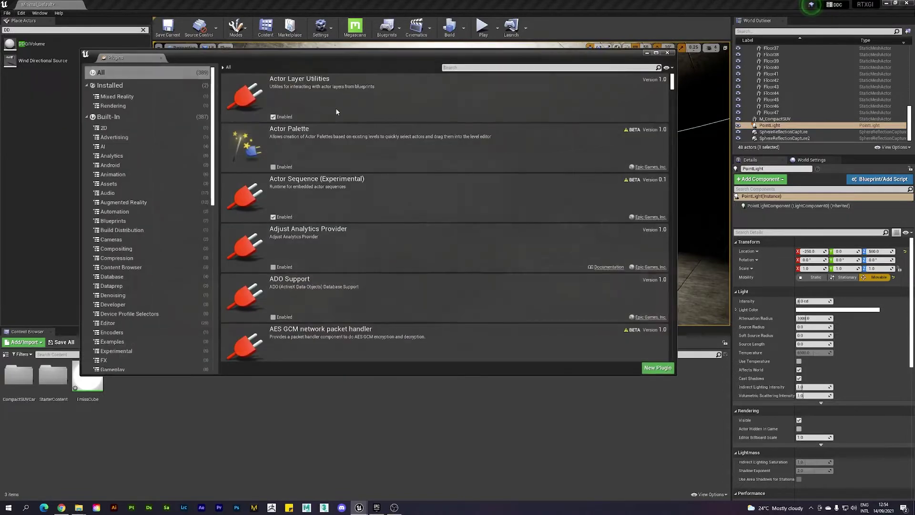
pyautogui.write('RTX')
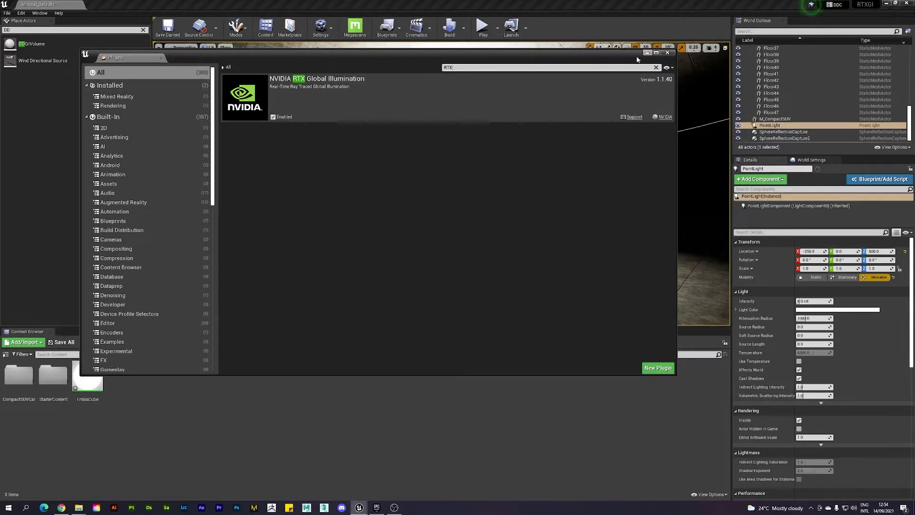
pyautogui.click(668, 53)
# Search the project settings for "raytracing" and "RHI" to check ray tracing and the Windows default RHI, and close the settings
pyautogui.click(21, 12)
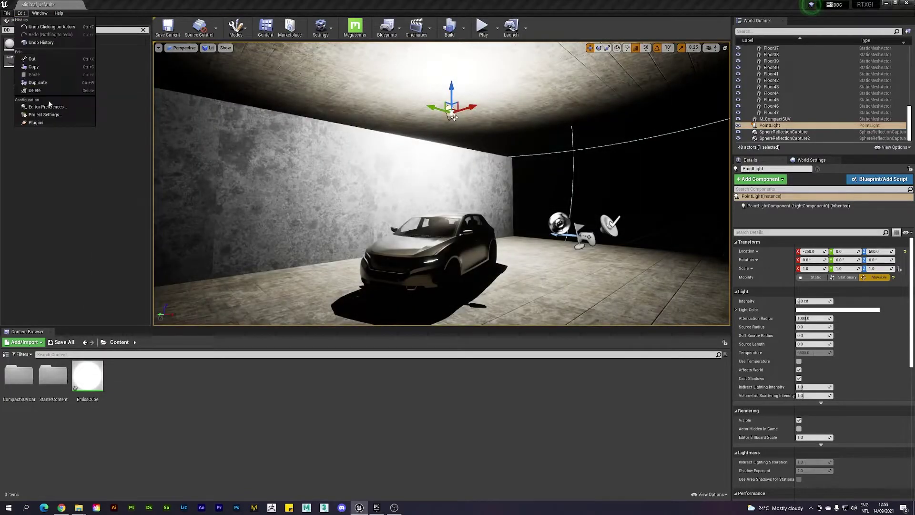
pyautogui.click(44, 115)
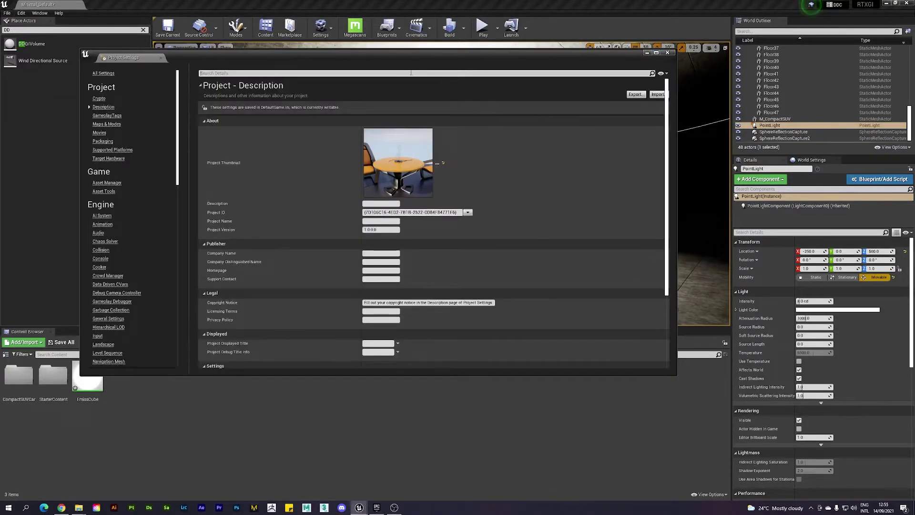
pyautogui.click(411, 73)
pyautogui.write('raytrac')
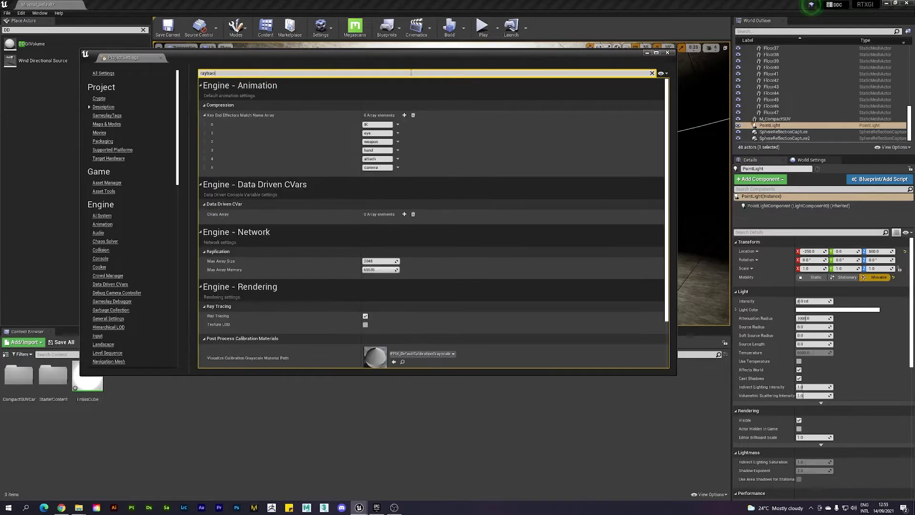
pyautogui.write('in')
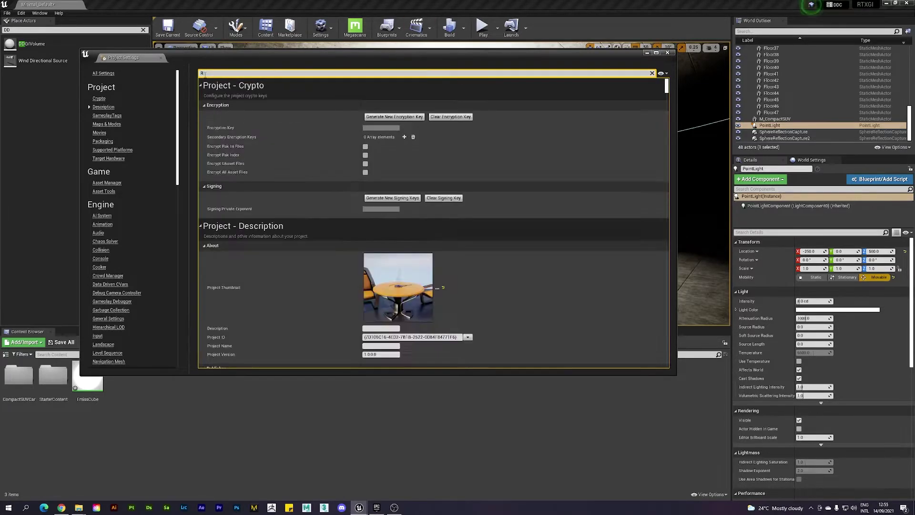
pyautogui.write('RHI')
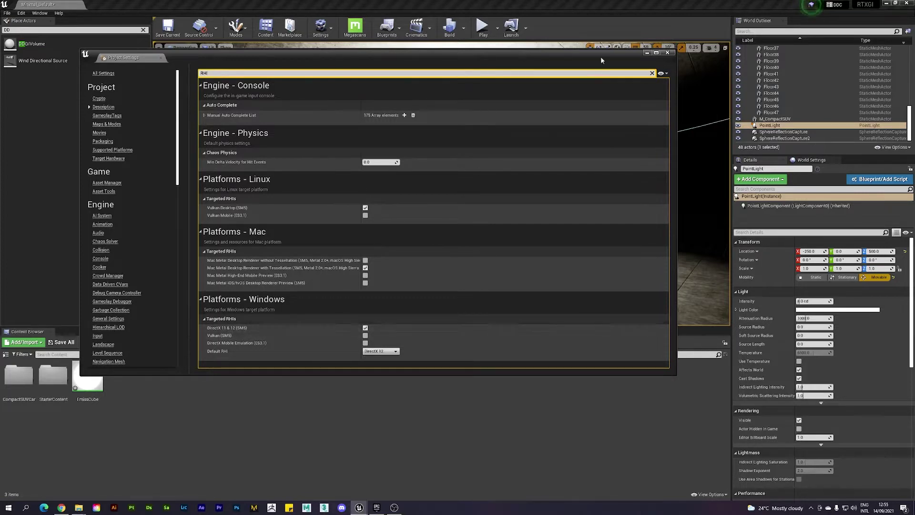
pyautogui.click(668, 52)
# Deselect the point light and examine the lighting and shadows around the car before global illumination is enabled
pyautogui.click(614, 150)
pyautogui.moveTo(614, 150); pyautogui.dragTo(563, 156, button='right')
pyautogui.press('s')
pyautogui.press('w')
pyautogui.press('s')
pyautogui.press('w')
pyautogui.press('s')
pyautogui.press('w')
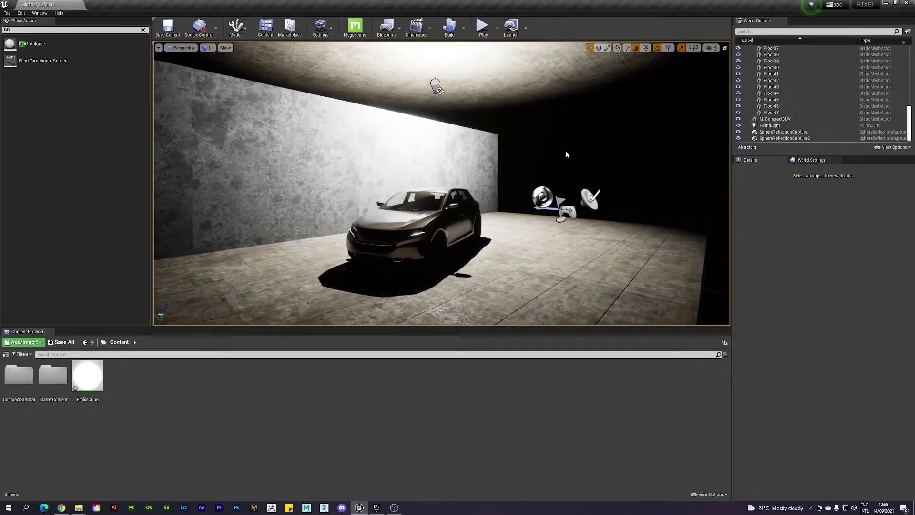
pyautogui.moveTo(567, 155); pyautogui.dragTo(462, 187, button='right')
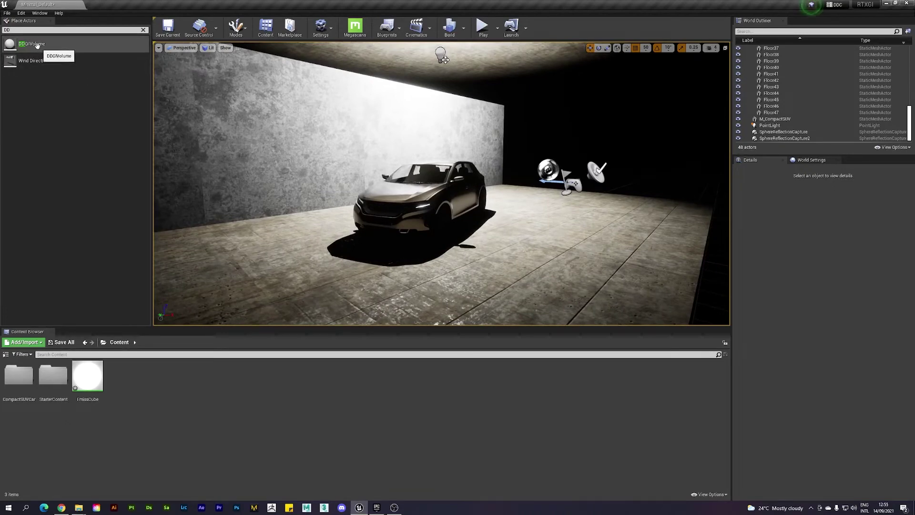
# Place a DDGIVolume in the level at the car
pyautogui.moveTo(38, 50); pyautogui.dragTo(413, 220)
pyautogui.moveTo(382, 195); pyautogui.dragTo(400, 214, button='right')
pyautogui.press('s')
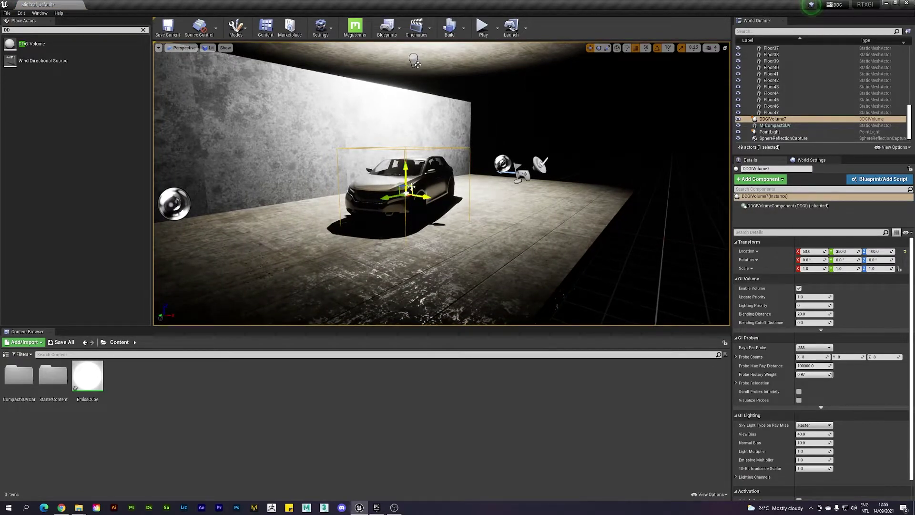
pyautogui.press('w')
pyautogui.moveTo(406, 198); pyautogui.dragTo(398, 198, button='right')
pyautogui.scroll(-5, 407, 197)
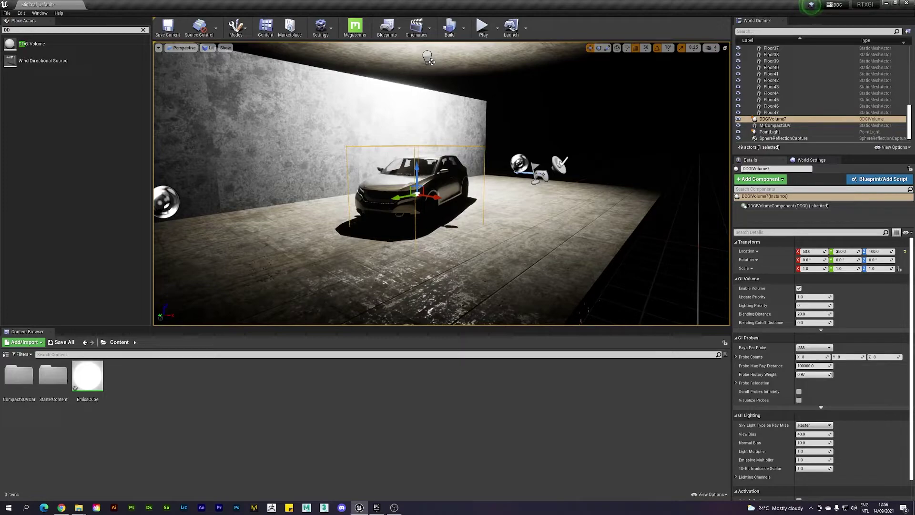
# Move the DDGIVolume along its X axis to X 0
pyautogui.moveTo(417, 178); pyautogui.dragTo(436, 185, button='right')
pyautogui.press('d')
pyautogui.press('w')
pyautogui.press('a')
pyautogui.press('s')
pyautogui.moveTo(468, 183); pyautogui.dragTo(446, 180)
pyautogui.press('s')
pyautogui.moveTo(447, 180); pyautogui.dragTo(430, 175, button='right')
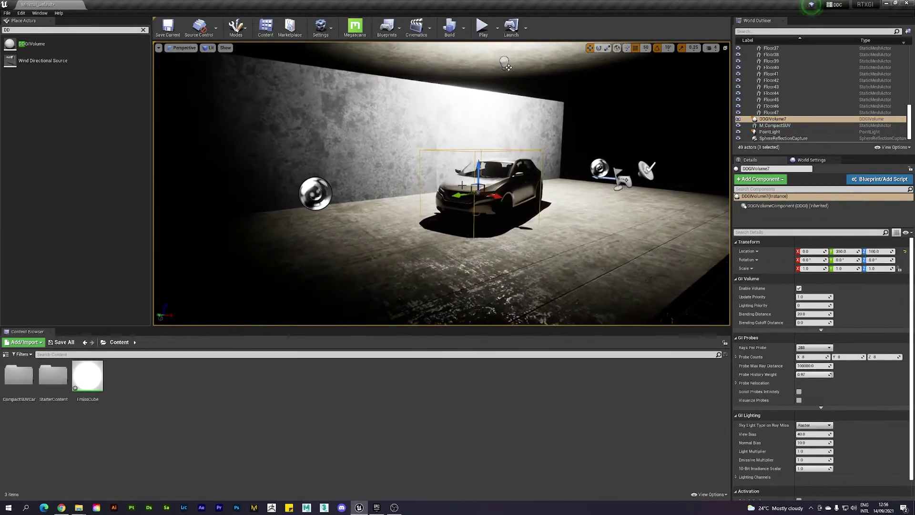
# Scale the DDGIVolume uniformly to 6.75 so it encloses the room around the car
pyautogui.press('space')
pyautogui.press('space')
pyautogui.moveTo(478, 194); pyautogui.dragTo(539, 162)
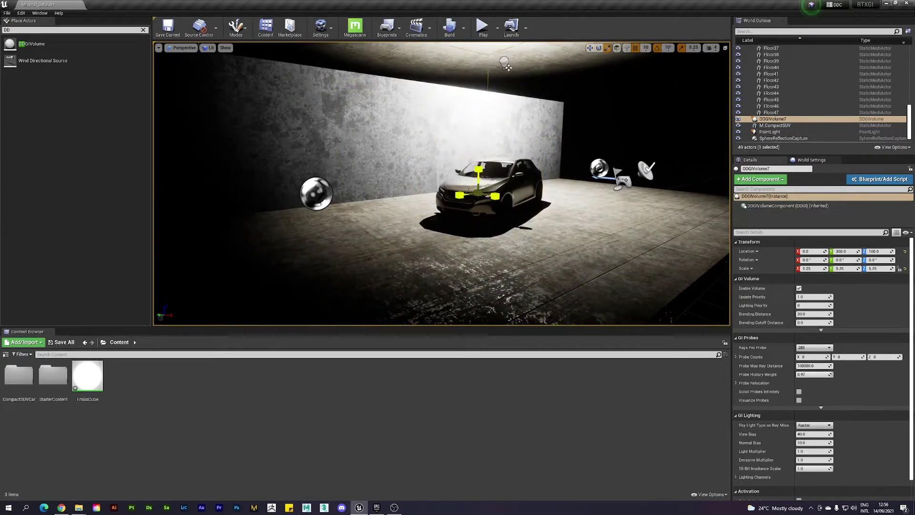
pyautogui.press('s')
pyautogui.moveTo(479, 194)
pyautogui.mouseDown(button='right')
pyautogui.moveTo(496, 196)
pyautogui.moveTo(486, 192)
pyautogui.mouseUp(button='right')
pyautogui.moveTo(435, 200); pyautogui.dragTo(448, 190)
pyautogui.moveTo(472, 114); pyautogui.dragTo(472, 115)
# Move the enlarged DDGIVolume to Y 200 and raise it to Z 150
pyautogui.press('w')
pyautogui.moveTo(423, 200); pyautogui.dragTo(446, 198)
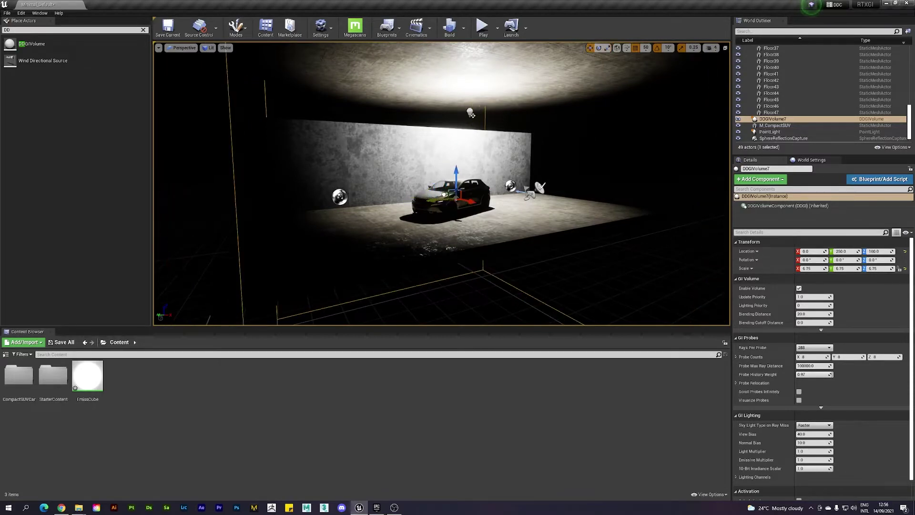
pyautogui.moveTo(446, 198); pyautogui.dragTo(422, 199, button='right')
pyautogui.moveTo(453, 195); pyautogui.dragTo(471, 194)
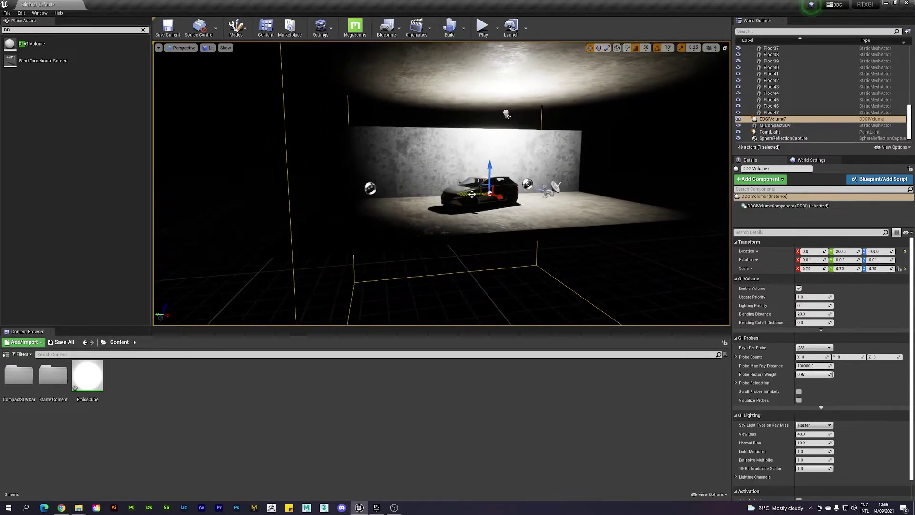
pyautogui.press('a')
pyautogui.moveTo(472, 194); pyautogui.dragTo(489, 179, button='right')
pyautogui.press('w')
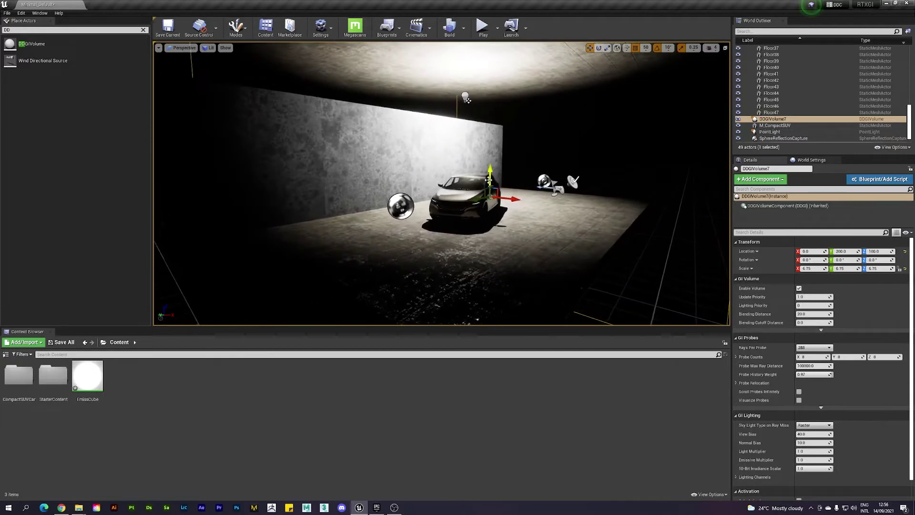
pyautogui.moveTo(489, 180); pyautogui.dragTo(493, 167)
pyautogui.moveTo(489, 178)
pyautogui.mouseDown(button='right')
pyautogui.moveTo(490, 198)
pyautogui.moveTo(496, 182)
pyautogui.moveTo(487, 182)
pyautogui.mouseUp(button='right')
pyautogui.press('w')
pyautogui.press('d')
pyautogui.keyDown('alt'); pyautogui.moveTo(468, 81); pyautogui.dragTo(445, 54); pyautogui.keyUp('alt')
# Open the Output Log from the editor's developer tools
pyautogui.click(21, 13)
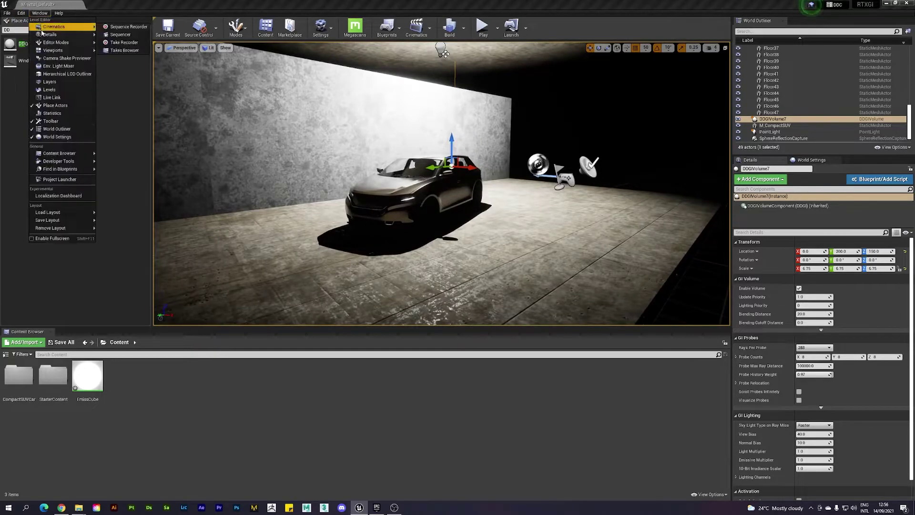
pyautogui.moveTo(39, 13)
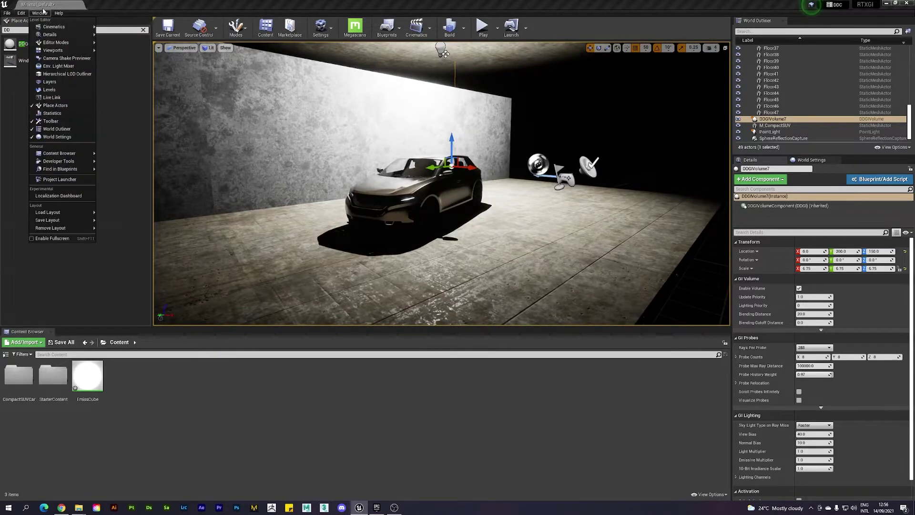
pyautogui.moveTo(75, 162)
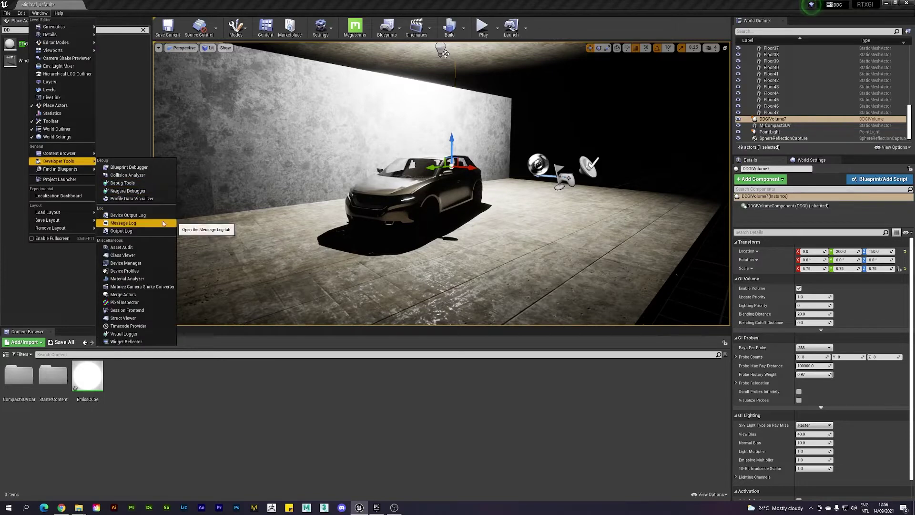
pyautogui.click(123, 231)
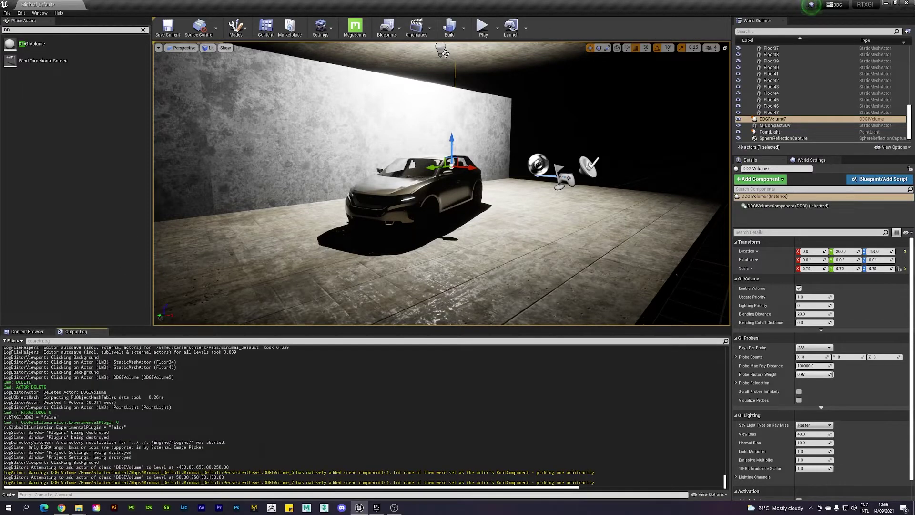
# Copy r.GlobalIllumination.ExperimentalPlugin 1 from the RTX GI blog post in the browser and run it in Unreal's Output Log console
pyautogui.click(98, 494)
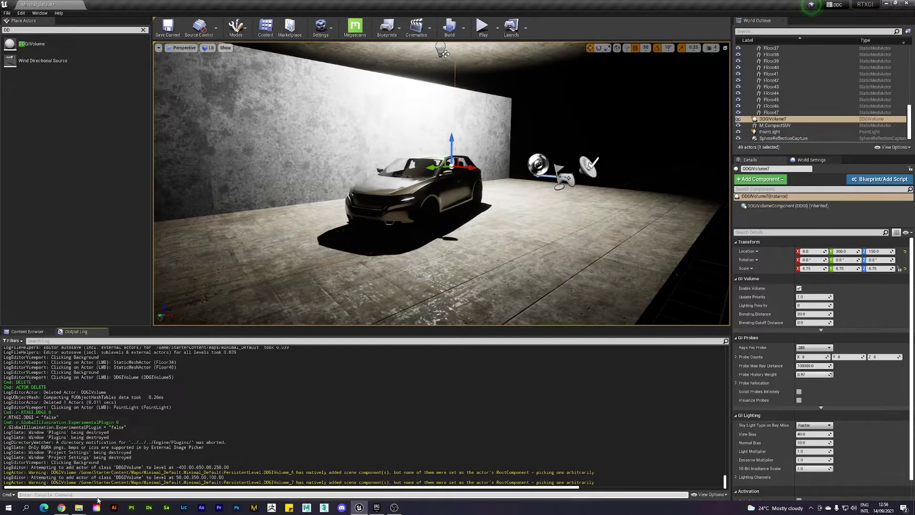
pyautogui.moveTo(61, 507)
pyautogui.click(63, 472)
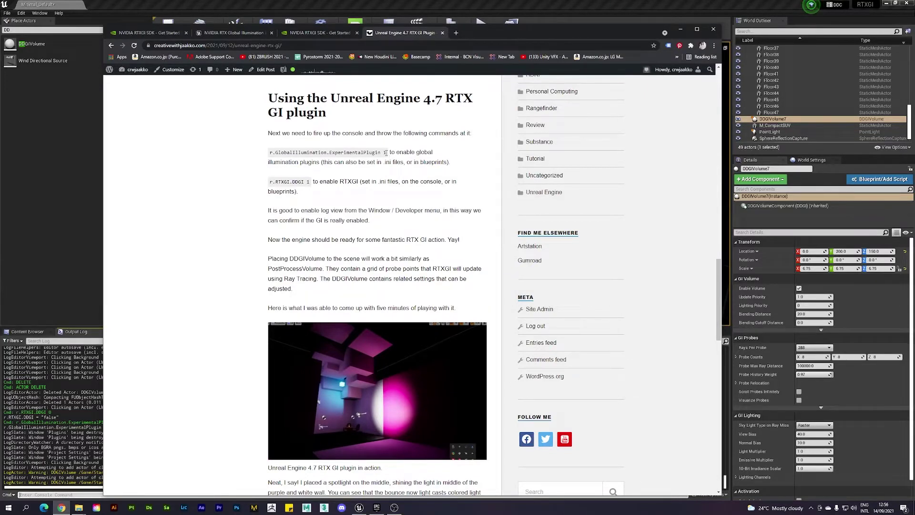
pyautogui.moveTo(386, 153); pyautogui.dragTo(271, 153)
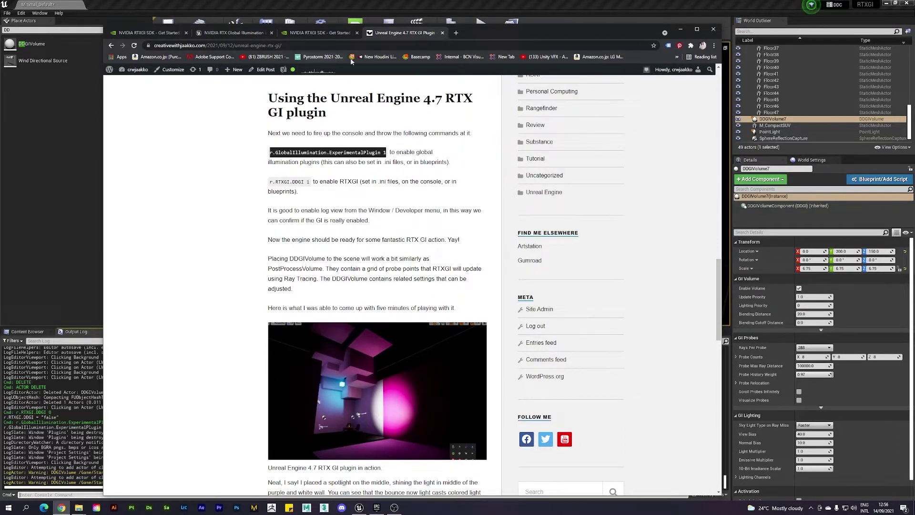
pyautogui.click(359, 507)
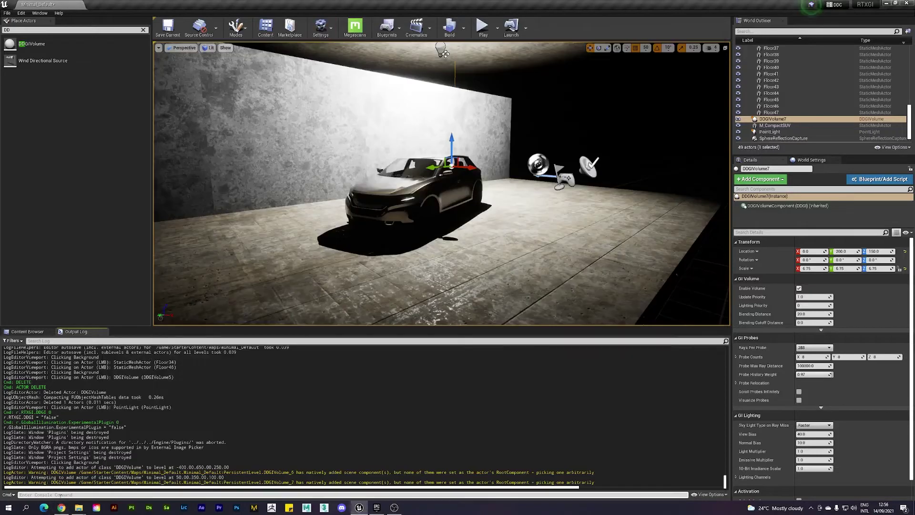
pyautogui.click(63, 495)
pyautogui.write('r.GlobalIllumination.ExperimentalPlugin 1')
pyautogui.press('Return')
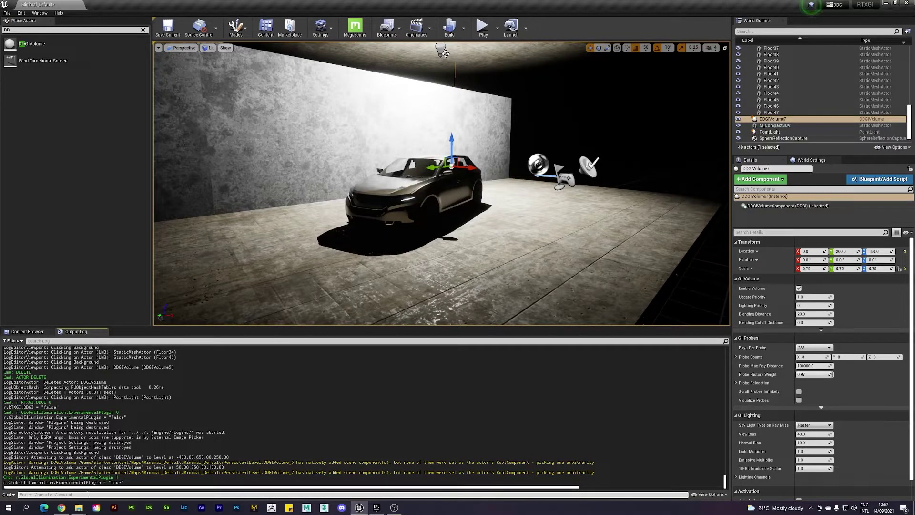
# Copy r.RTXGI.DDGI 1 from the blog post in the browser and run it in Unreal's Output Log console
pyautogui.click(61, 507)
pyautogui.moveTo(310, 180); pyautogui.dragTo(270, 185)
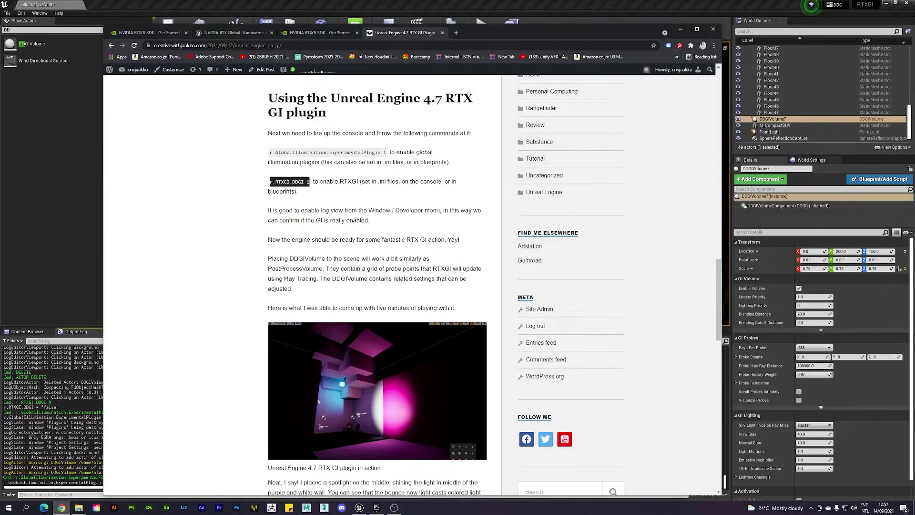
pyautogui.click(68, 496)
pyautogui.write('r.RTXGI.DDGI 1')
pyautogui.press('Return')
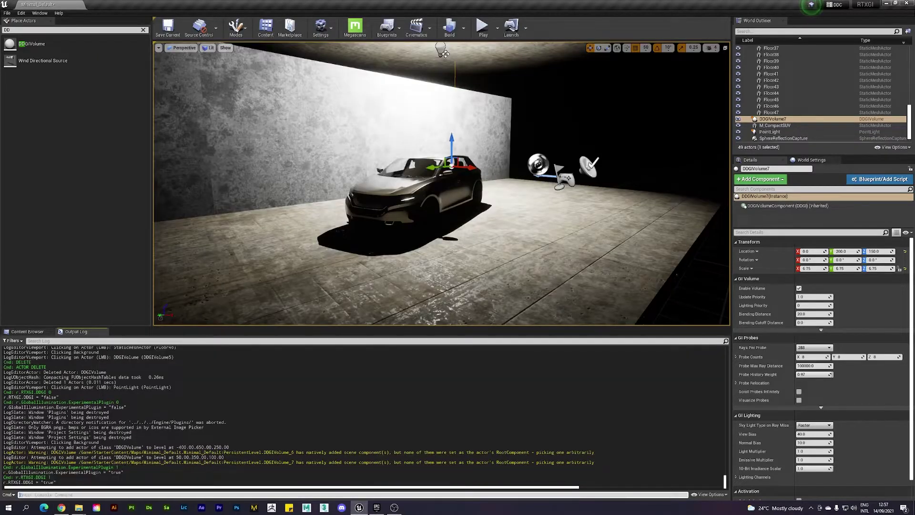
# Inspect the bounced lighting on the car, floor, wall and ceiling from several viewpoints
pyautogui.moveTo(359, 246)
pyautogui.mouseDown(button='right')
pyautogui.moveTo(370, 224)
pyautogui.moveTo(362, 235)
pyautogui.mouseUp(button='right')
pyautogui.press('s')
pyautogui.press('w')
pyautogui.moveTo(350, 269); pyautogui.dragTo(398, 254, button='right')
pyautogui.press('s')
pyautogui.press('w')
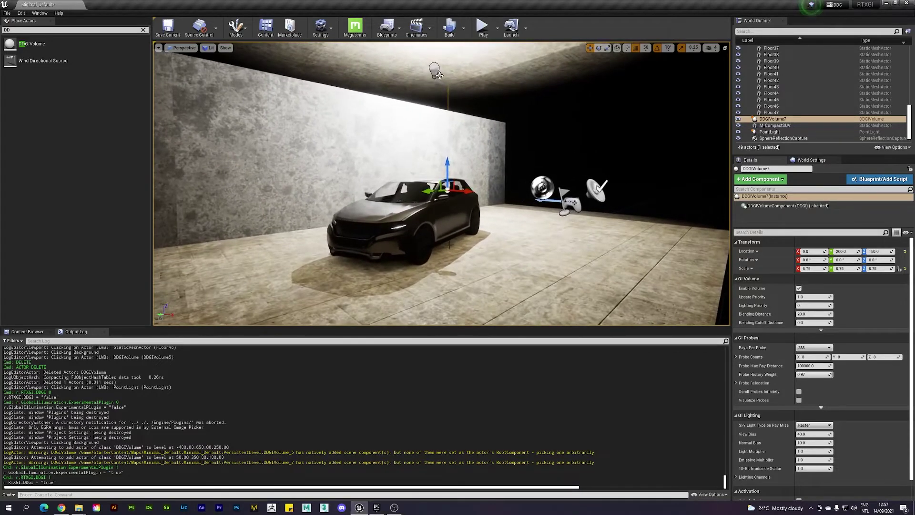
pyautogui.moveTo(465, 222); pyautogui.dragTo(476, 208, button='right')
pyautogui.press('s')
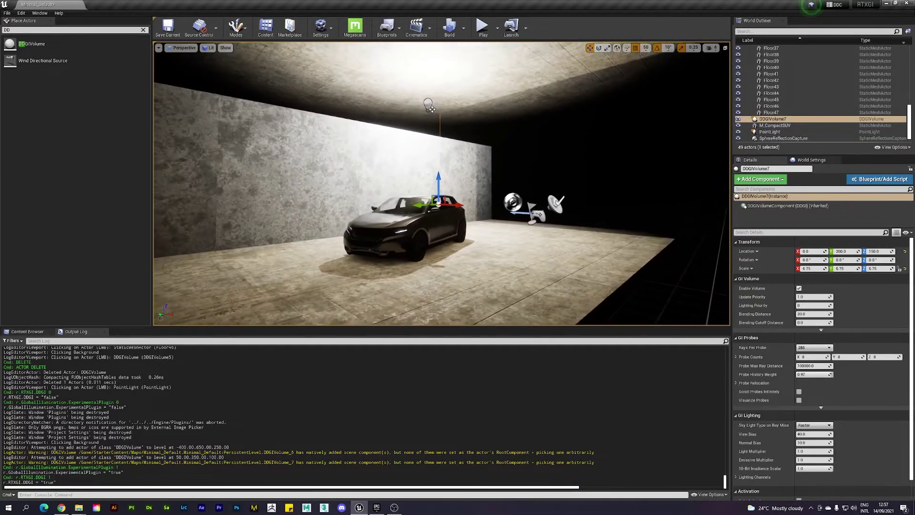
pyautogui.moveTo(520, 189); pyautogui.dragTo(506, 188, button='right')
pyautogui.press('w')
# Move the point light around near the ceiling above the car to test how the bounced lighting responds
pyautogui.click(444, 97)
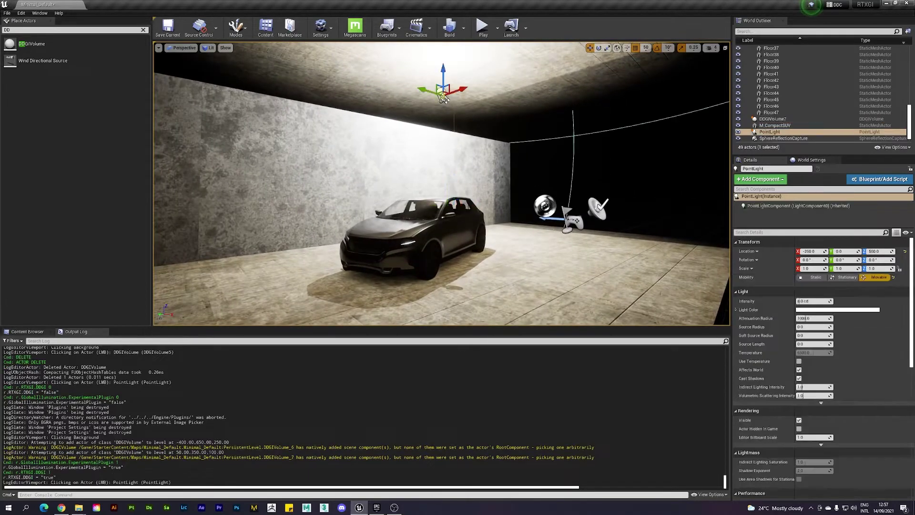
pyautogui.moveTo(456, 103)
pyautogui.mouseDown()
pyautogui.moveTo(484, 101)
pyautogui.moveTo(444, 101)
pyautogui.moveTo(460, 101)
pyautogui.mouseUp()
pyautogui.press('s')
pyautogui.moveTo(459, 102)
pyautogui.mouseDown(button='right')
pyautogui.moveTo(453, 113)
pyautogui.moveTo(424, 98)
pyautogui.moveTo(436, 92)
pyautogui.moveTo(415, 91)
pyautogui.moveTo(445, 93)
pyautogui.mouseUp(button='right')
pyautogui.press('s')
pyautogui.press('w')
pyautogui.moveTo(472, 98); pyautogui.dragTo(471, 119)
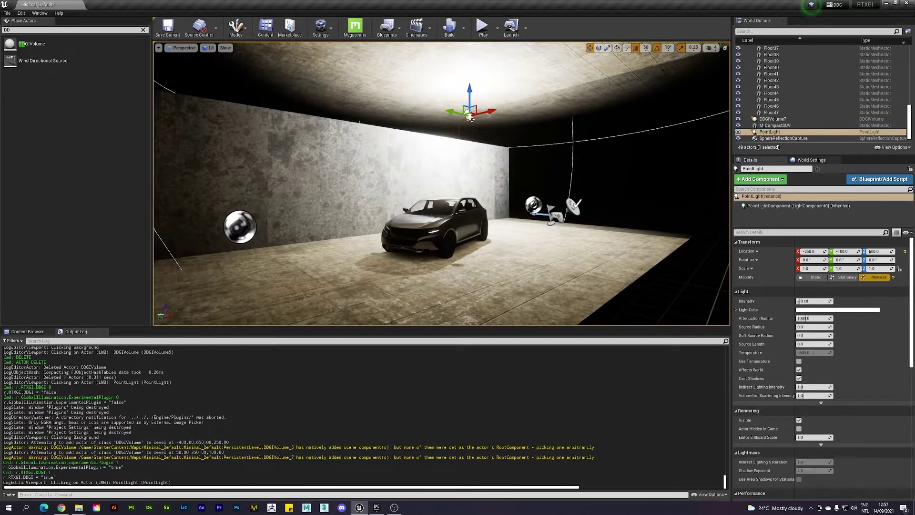
pyautogui.press('s')
pyautogui.moveTo(478, 143); pyautogui.dragTo(475, 165, button='right')
pyautogui.press('w')
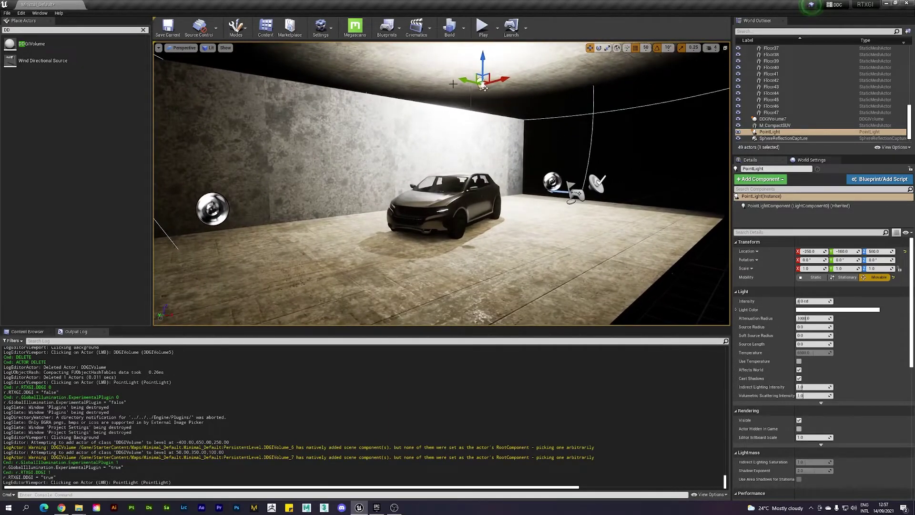
# Delete the point light and place a cube in front of the car, raised to Z 200
pyautogui.press('Delete')
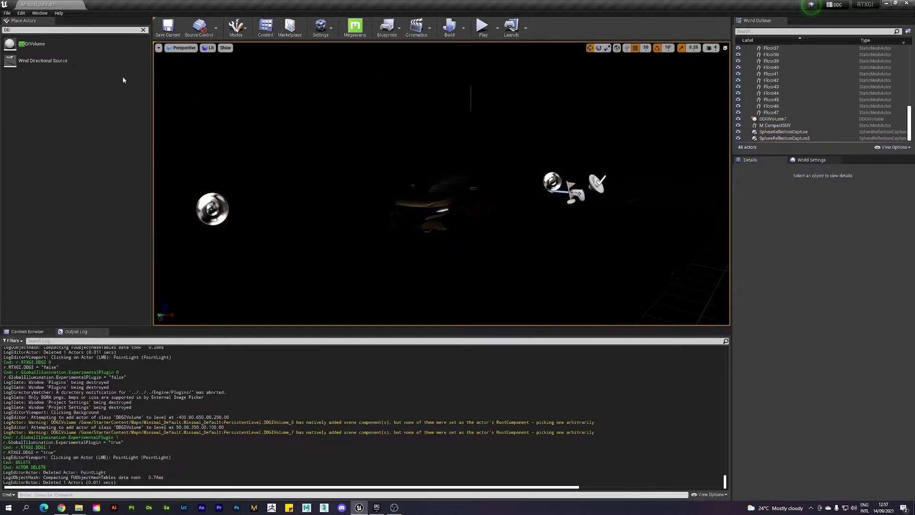
pyautogui.click(143, 30)
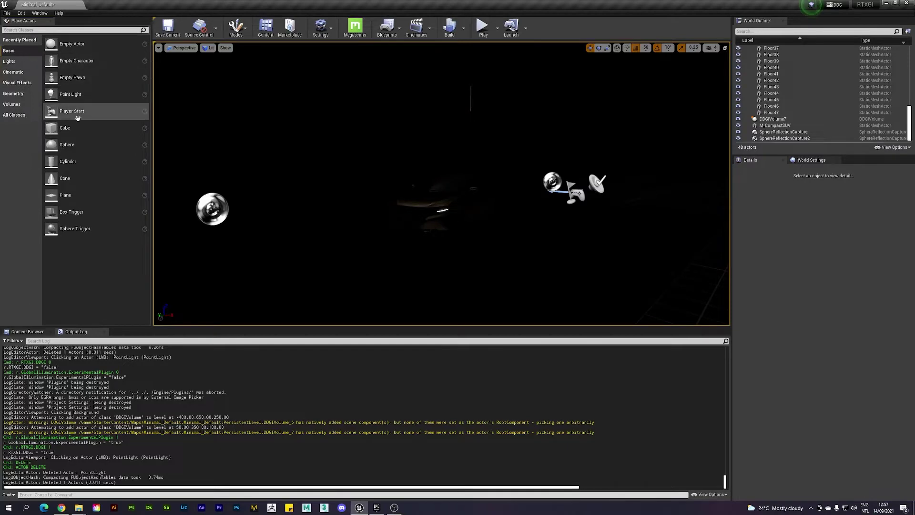
pyautogui.moveTo(61, 128); pyautogui.dragTo(404, 241)
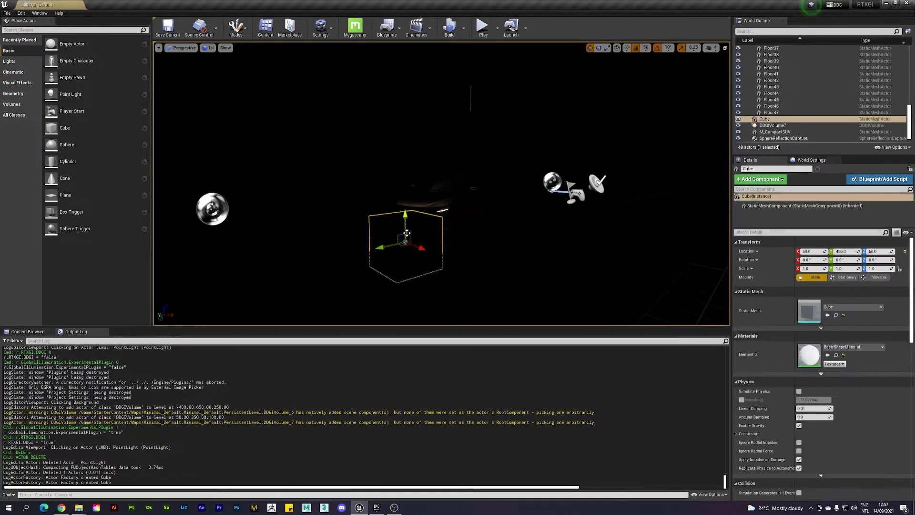
pyautogui.click(853, 307)
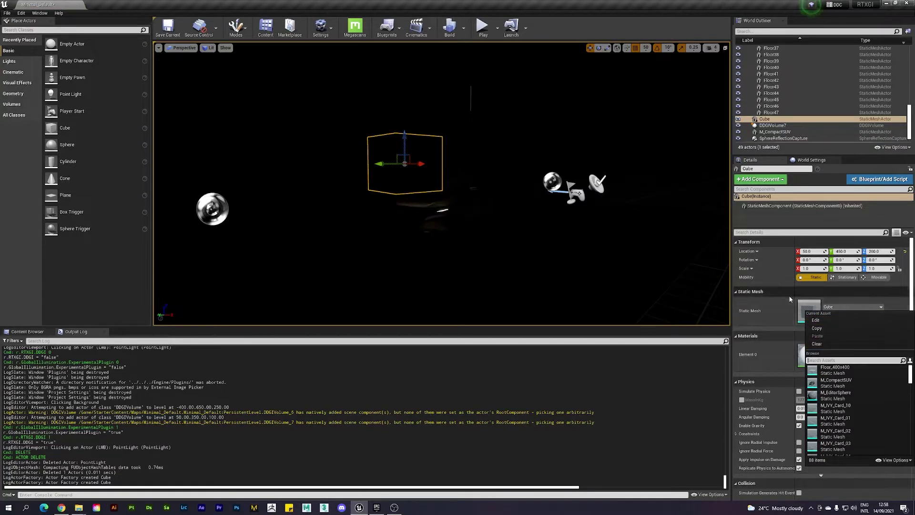
pyautogui.click(804, 308)
pyautogui.click(827, 308)
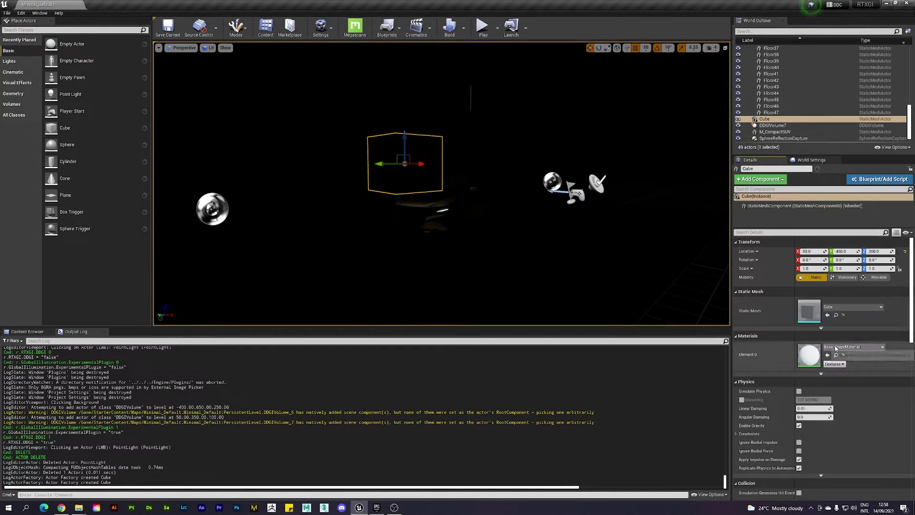
# Create a new material named emissive in the Content folder and assign it to the cube
pyautogui.click(853, 348)
pyautogui.click(830, 174)
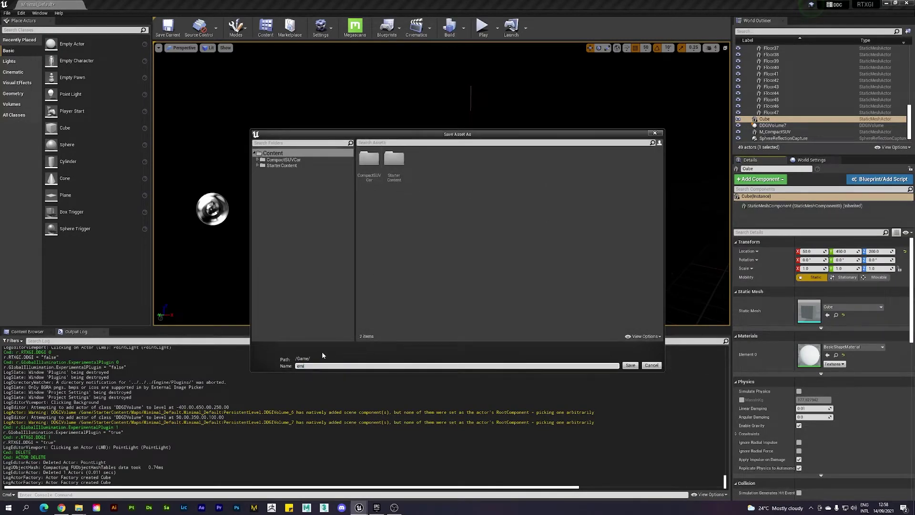
pyautogui.write('emissive')
pyautogui.press('Return')
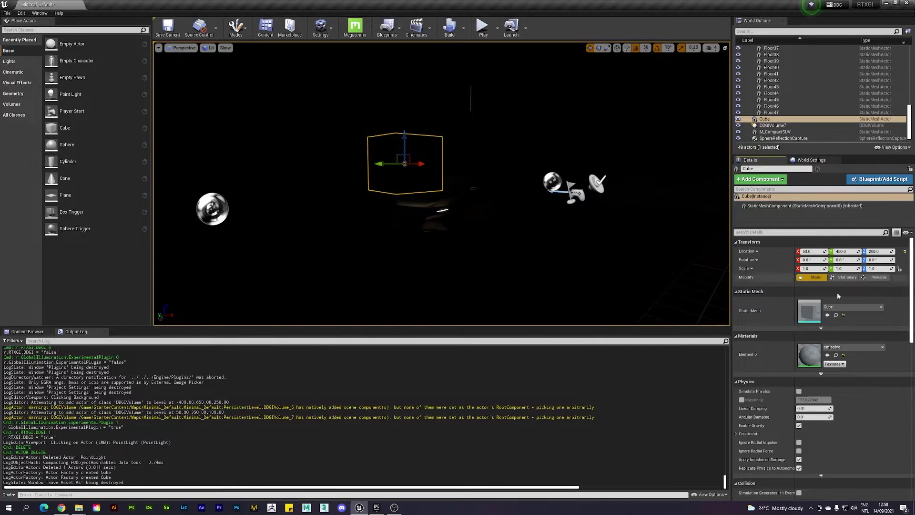
# Open the emissive material, add a Constant3Vector node and set its colour to white
pyautogui.doubleClick(809, 355)
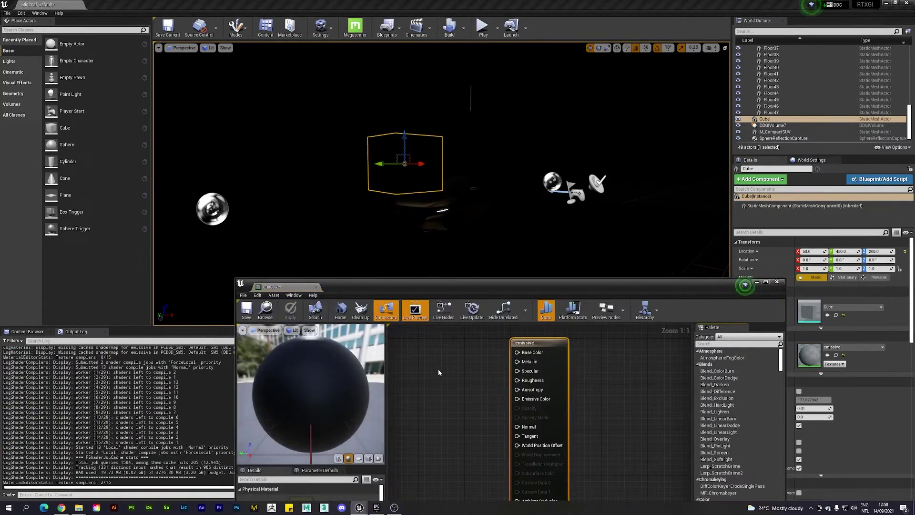
pyautogui.click(423, 391)
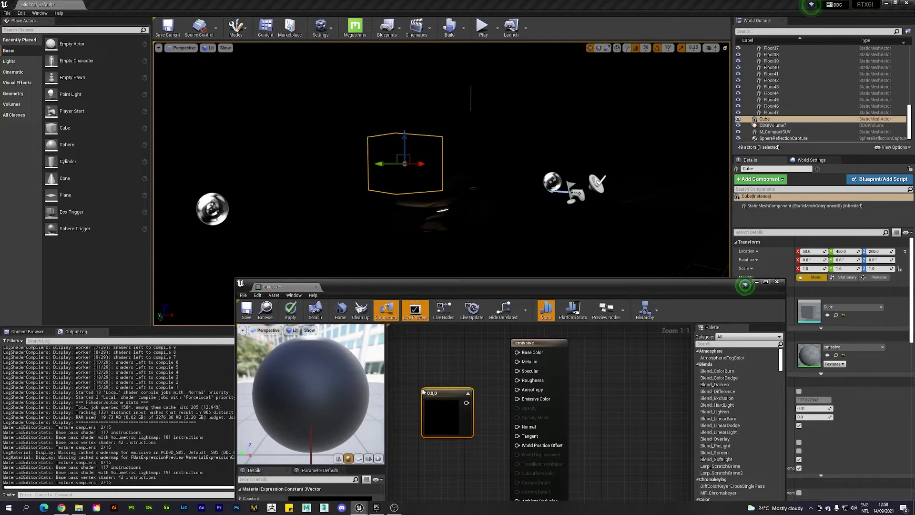
pyautogui.moveTo(450, 289); pyautogui.dragTo(468, 186)
pyautogui.moveTo(550, 251); pyautogui.dragTo(590, 263)
pyautogui.moveTo(463, 305); pyautogui.dragTo(477, 277)
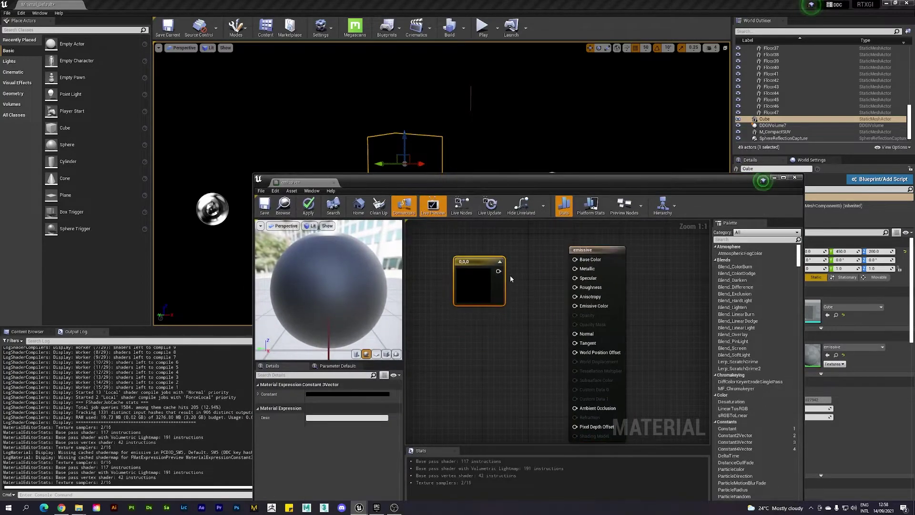
pyautogui.click(333, 393)
pyautogui.moveTo(441, 372); pyautogui.dragTo(444, 397)
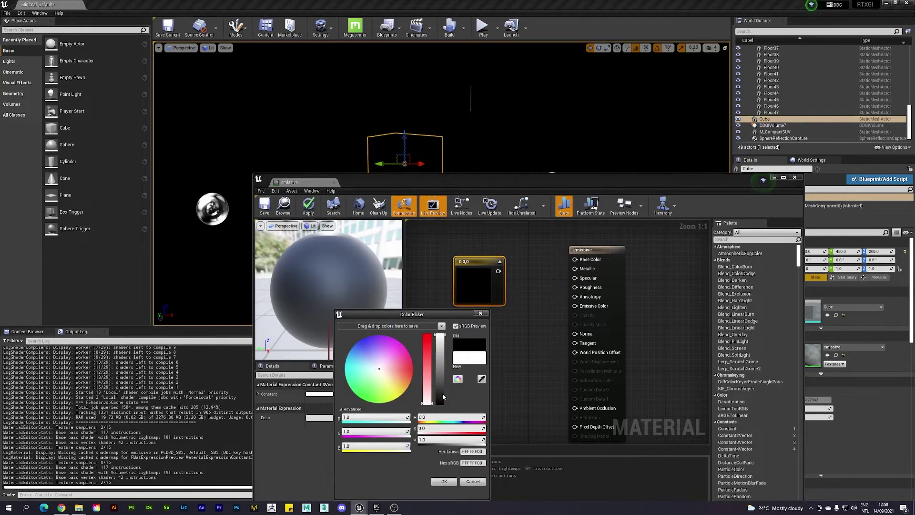
pyautogui.click(444, 482)
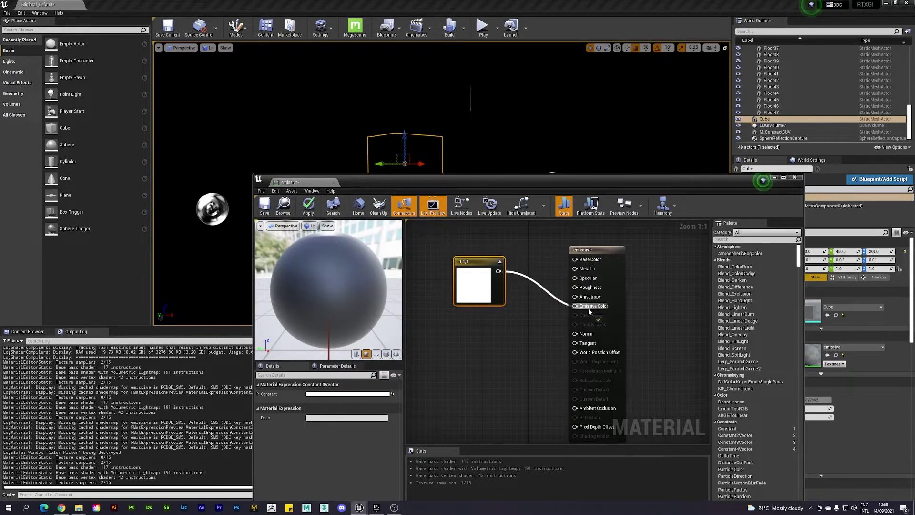
# Connect the white constant to the material's Emissive Color input and save the material
pyautogui.moveTo(590, 310); pyautogui.dragTo(589, 308)
pyautogui.moveTo(477, 261); pyautogui.dragTo(437, 273)
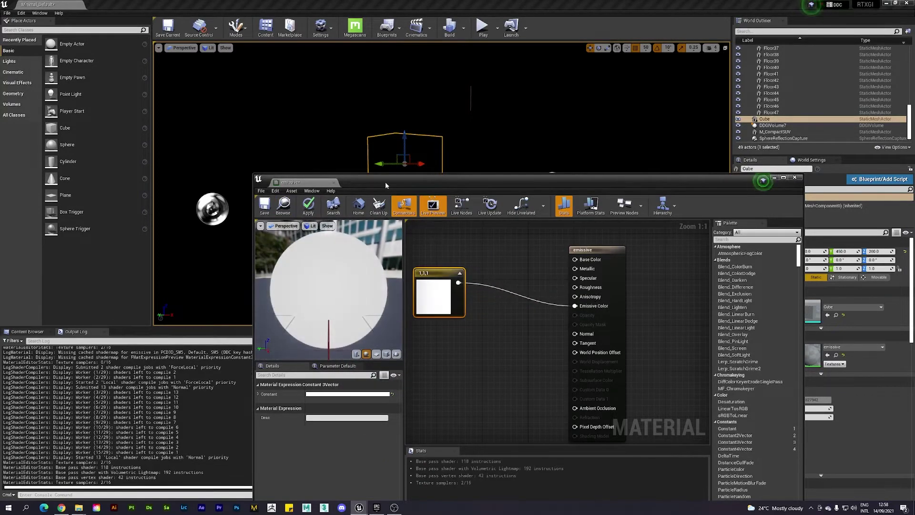
pyautogui.moveTo(386, 181); pyautogui.dragTo(458, 193)
pyautogui.click(336, 217)
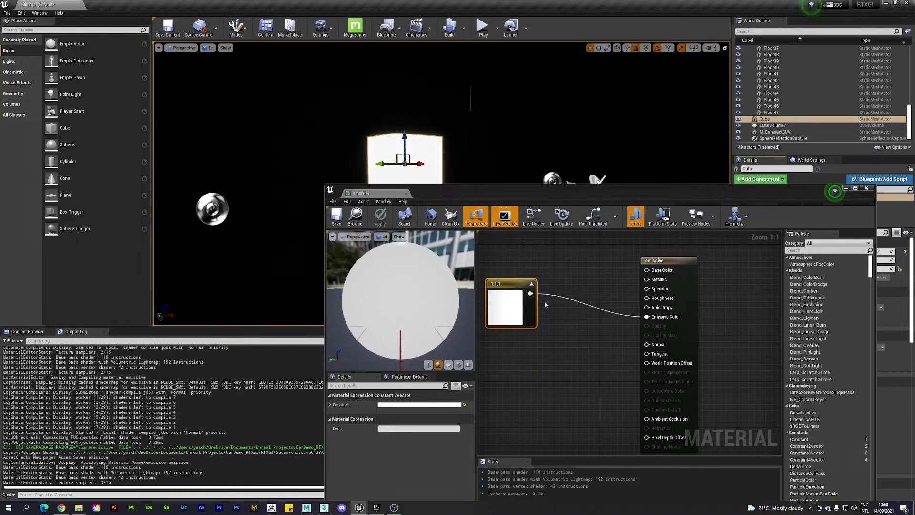
# Insert a Multiply node between the white constant and the material's Emissive Color input
pyautogui.moveTo(545, 192); pyautogui.dragTo(575, 273)
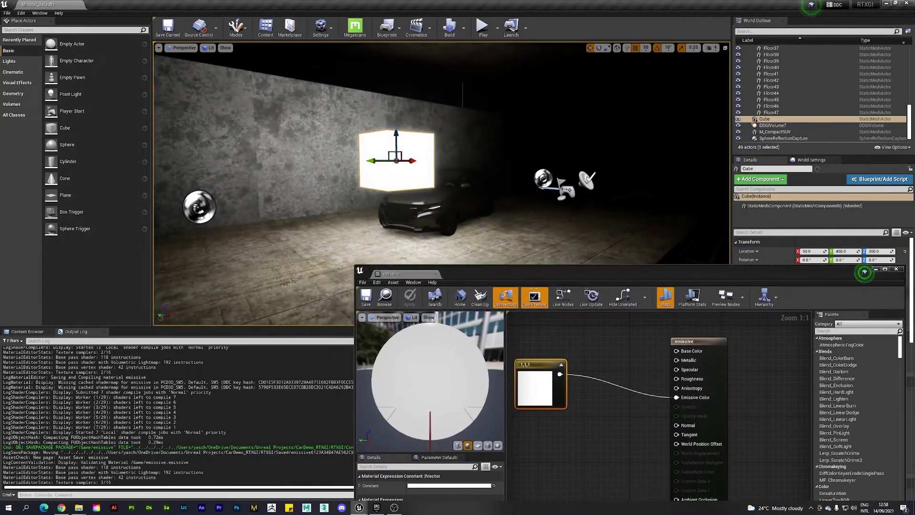
pyautogui.moveTo(442, 183); pyautogui.dragTo(424, 168, button='right')
pyautogui.moveTo(510, 274); pyautogui.dragTo(489, 215)
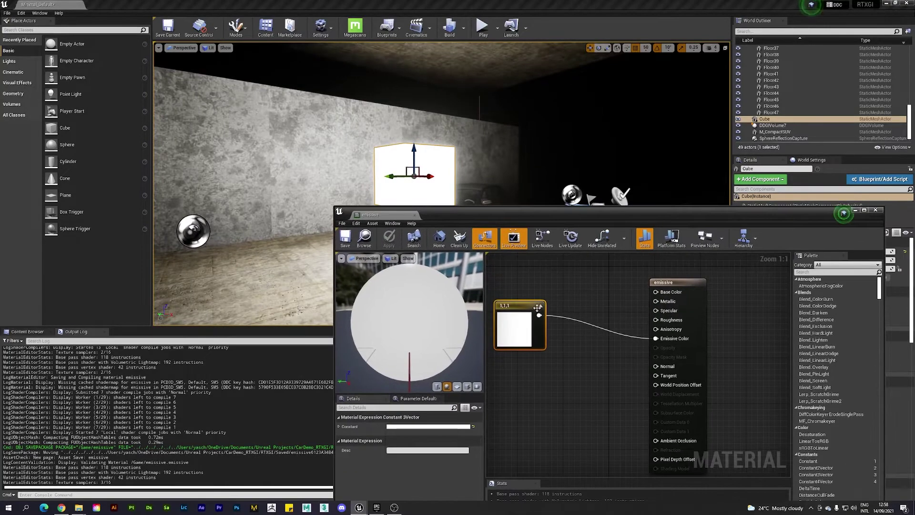
pyautogui.moveTo(564, 301); pyautogui.dragTo(566, 294)
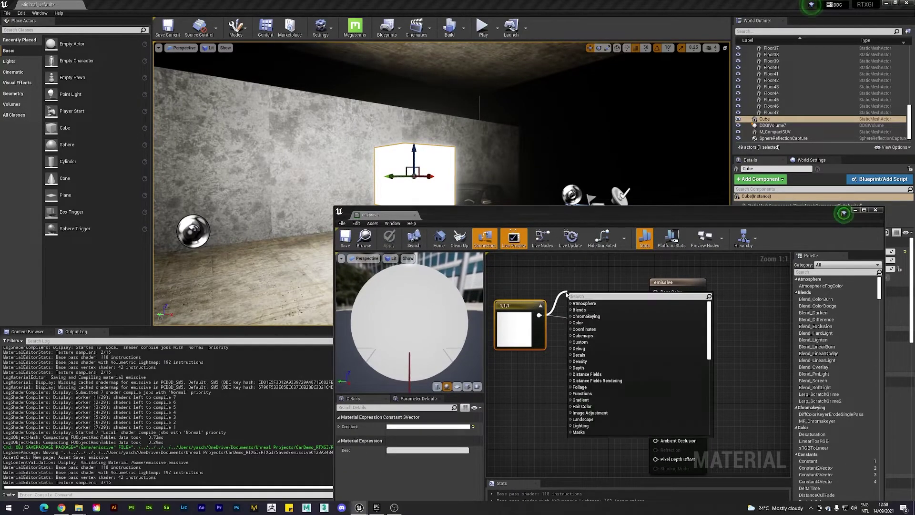
pyautogui.write('mult')
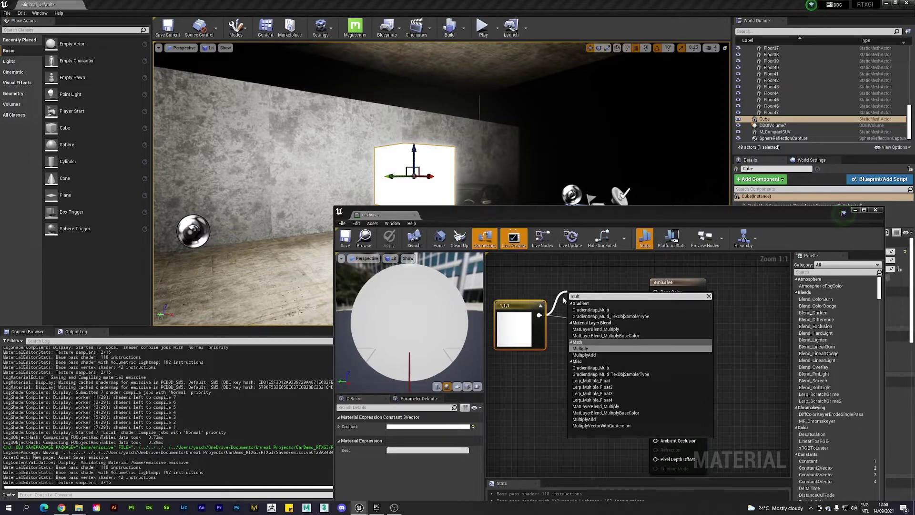
pyautogui.press('Return')
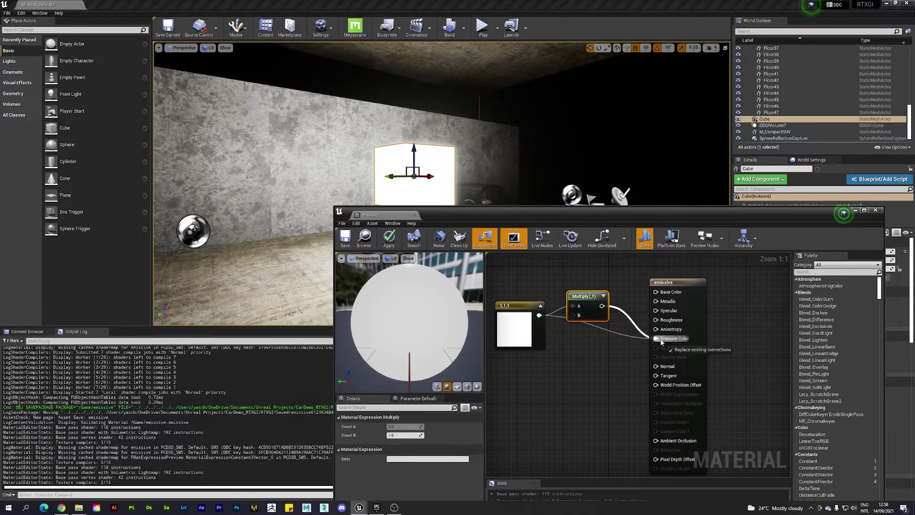
pyautogui.moveTo(662, 342); pyautogui.dragTo(657, 339)
pyautogui.moveTo(586, 296); pyautogui.dragTo(605, 335)
# Promote the Multiply node's B input to a parameter, raise its default value, and save and close the material
pyautogui.rightClick(593, 354)
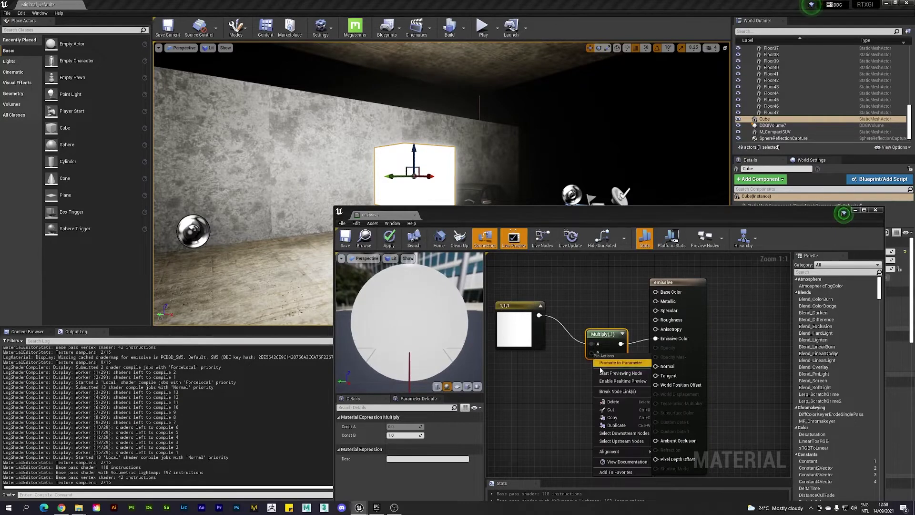
pyautogui.click(603, 364)
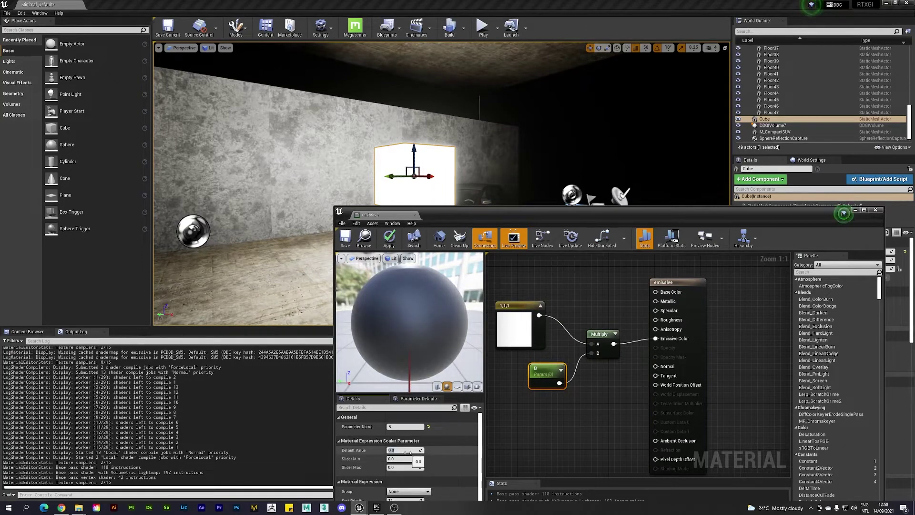
pyautogui.click(528, 437)
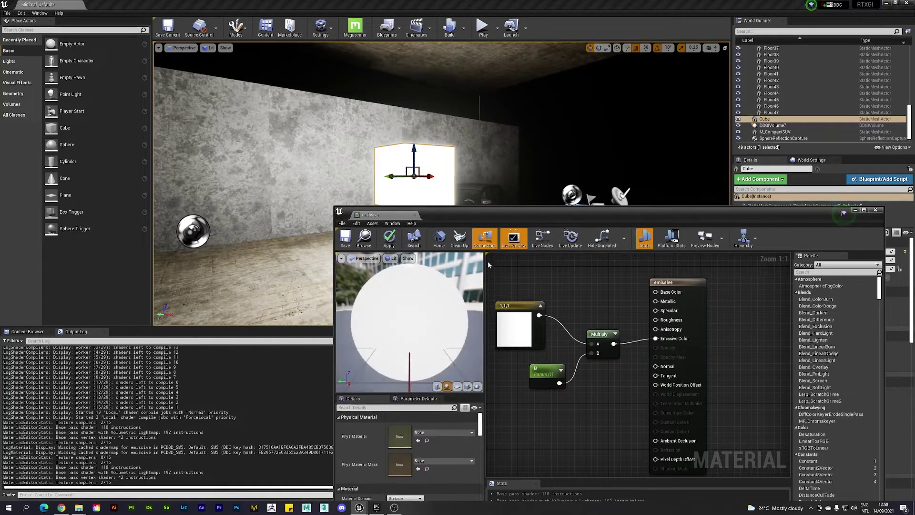
pyautogui.click(416, 215)
# Move the emissive cube above the car to Z 350 and shift it along X to -250
pyautogui.moveTo(416, 217); pyautogui.dragTo(367, 214, button='right')
pyautogui.moveTo(472, 184); pyautogui.dragTo(376, 170, button='right')
pyautogui.moveTo(368, 156); pyautogui.dragTo(501, 83)
pyautogui.moveTo(501, 83); pyautogui.dragTo(529, 81, button='right')
pyautogui.scroll(-4, 455, 135)
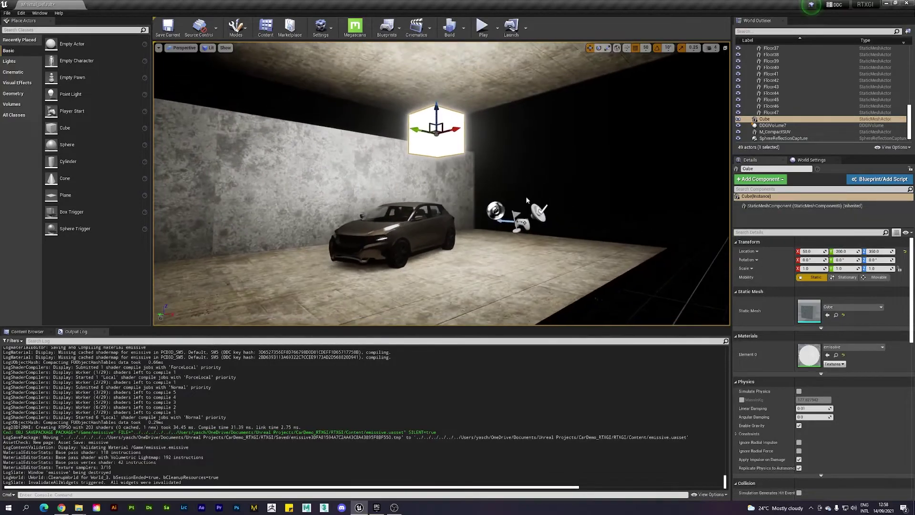
pyautogui.moveTo(414, 130); pyautogui.dragTo(387, 133)
pyautogui.moveTo(387, 133); pyautogui.dragTo(420, 101, button='right')
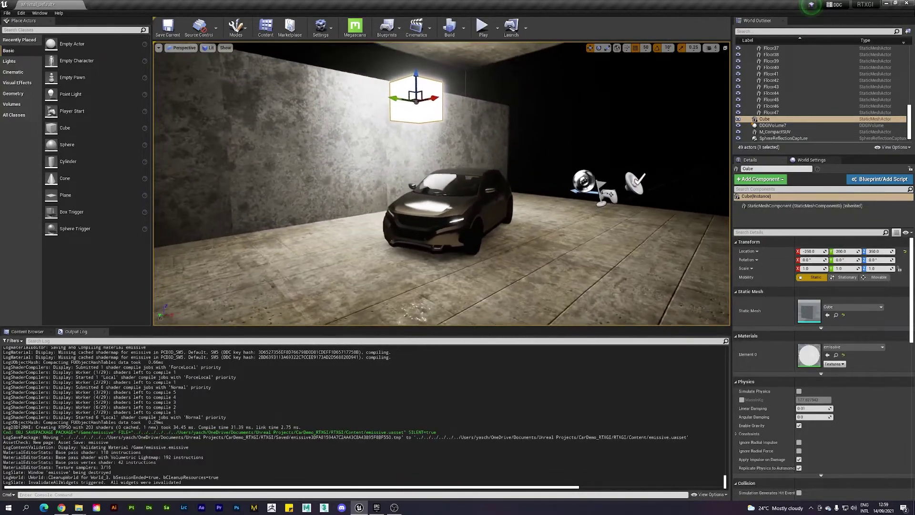
# Raise the emissive cube close to the ceiling, at Y 150 and Z 500
pyautogui.moveTo(419, 85); pyautogui.dragTo(428, 28)
pyautogui.moveTo(428, 58); pyautogui.dragTo(413, 106, button='right')
pyautogui.moveTo(427, 117); pyautogui.dragTo(427, 89)
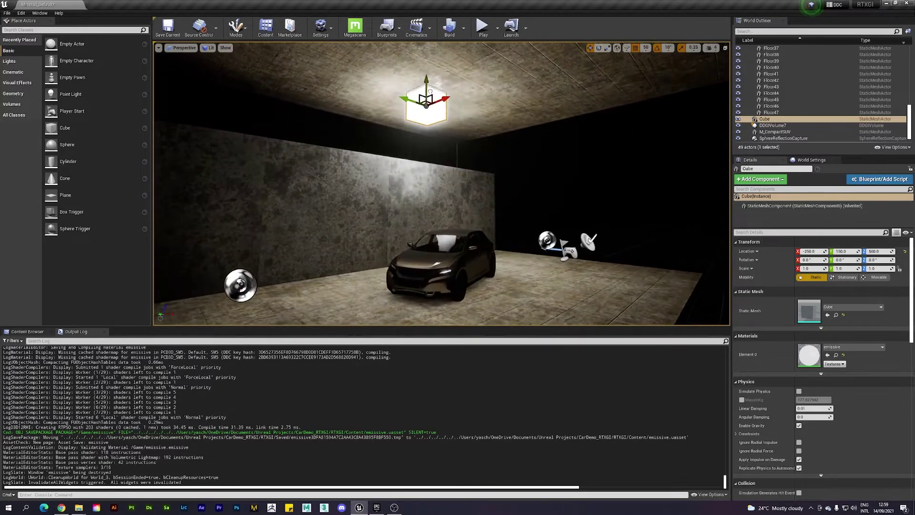
# Scale the cube into a flat light panel of 1.75 × 5.0 × 0.75 and raise it into the ceiling at Z 650
pyautogui.press('r')
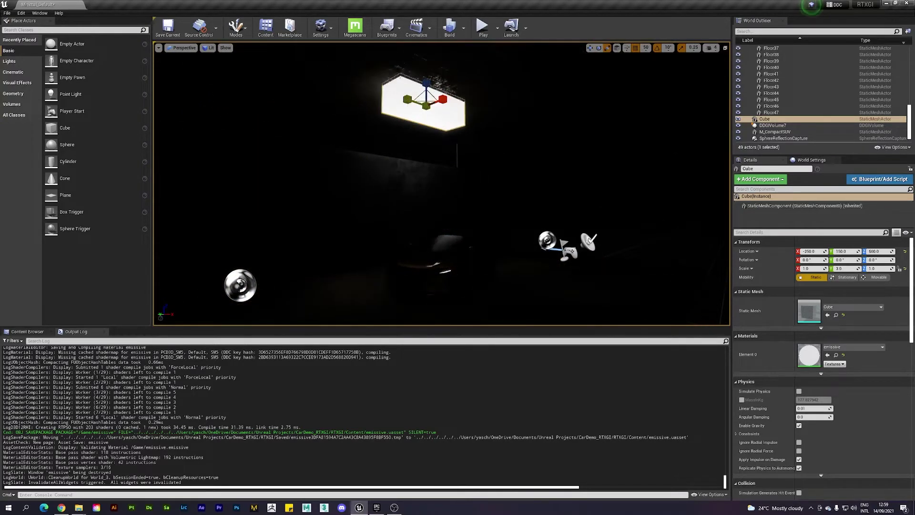
pyautogui.moveTo(443, 99); pyautogui.dragTo(427, 75)
pyautogui.press('w')
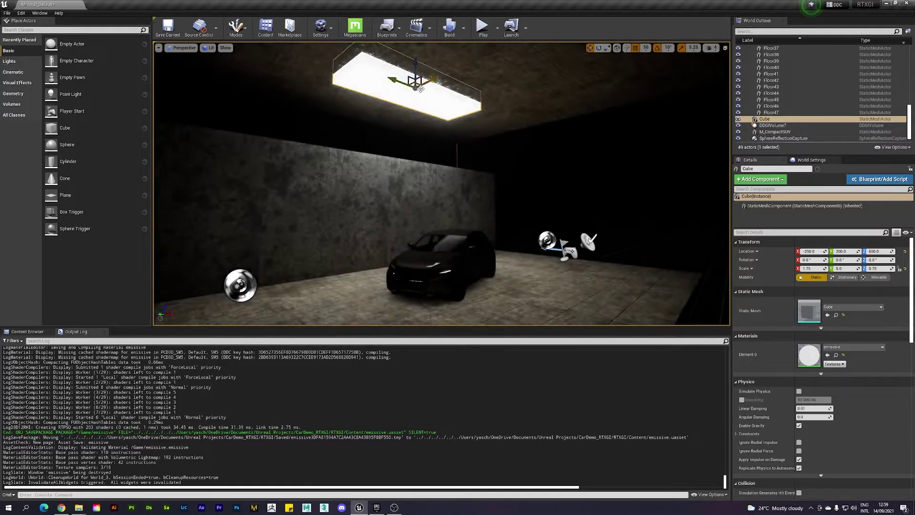
# Duplicate the ceiling light panel twice along X to form a row of three, with the last copy at X 550
pyautogui.hotkey('ctrl', 'c')
pyautogui.hotkey('ctrl', 'v')
pyautogui.moveTo(429, 120); pyautogui.dragTo(661, 46)
pyautogui.hotkey('ctrl', 'c')
pyautogui.hotkey('ctrl', 'v')
pyautogui.moveTo(660, 45); pyautogui.dragTo(540, 81, button='right')
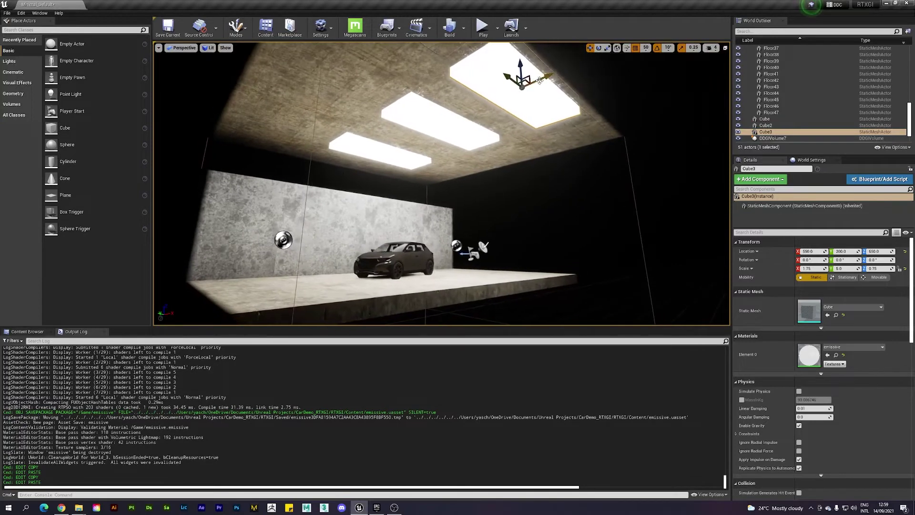
# Shift the three light panels together to Y -100 and duplicate them along Y as a second ceiling row
pyautogui.keyDown('ctrl'); pyautogui.click(445, 132); pyautogui.keyUp('ctrl')
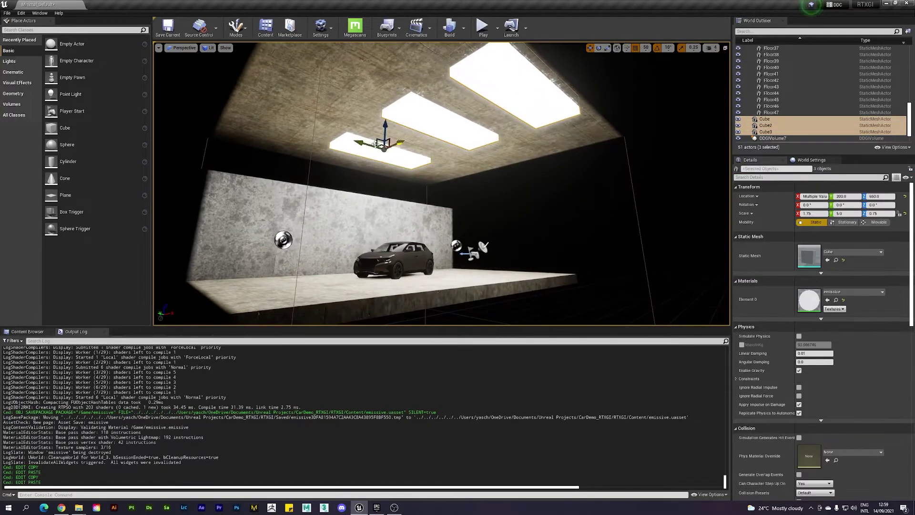
pyautogui.moveTo(376, 145); pyautogui.dragTo(422, 159)
pyautogui.moveTo(422, 158); pyautogui.dragTo(403, 159, button='right')
pyautogui.hotkey('ctrl', 'c')
pyautogui.hotkey('ctrl', 'v')
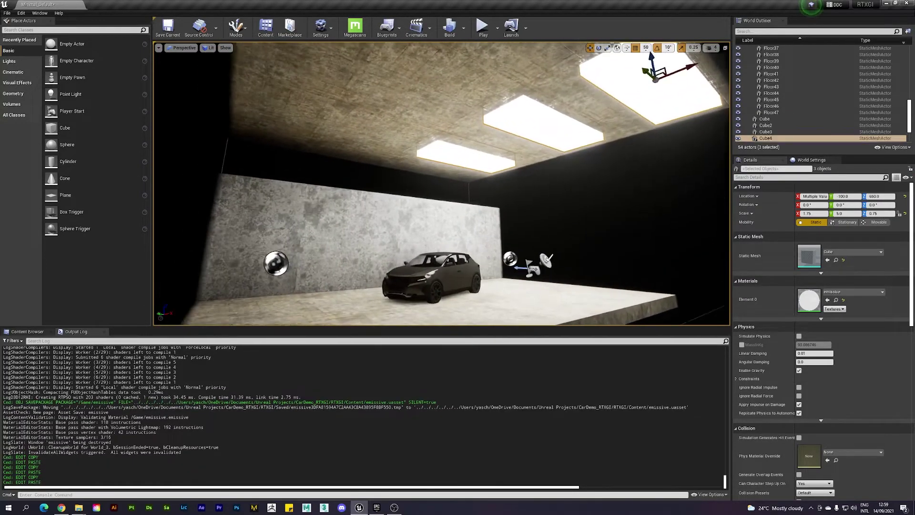
pyautogui.moveTo(700, 75); pyautogui.dragTo(679, 75, button='right')
pyautogui.moveTo(676, 67); pyautogui.dragTo(596, 48)
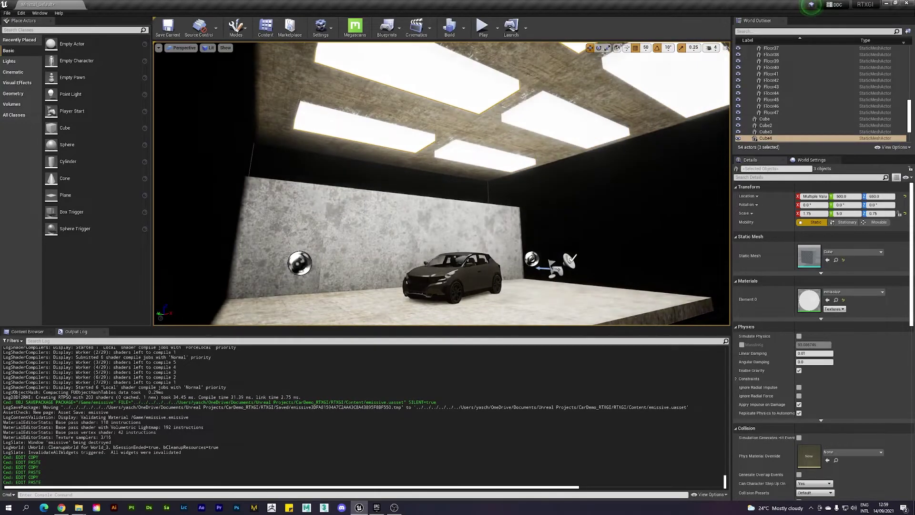
# Inspect the emissive lighting on the car, floor, wall and ceiling from close up and farther away
pyautogui.press('w')
pyautogui.moveTo(596, 53); pyautogui.dragTo(668, 129, button='right')
pyautogui.press('s')
pyautogui.press('a')
pyautogui.press('d')
pyautogui.press('s')
pyautogui.press('w')
pyautogui.press('a')
pyautogui.press('a')
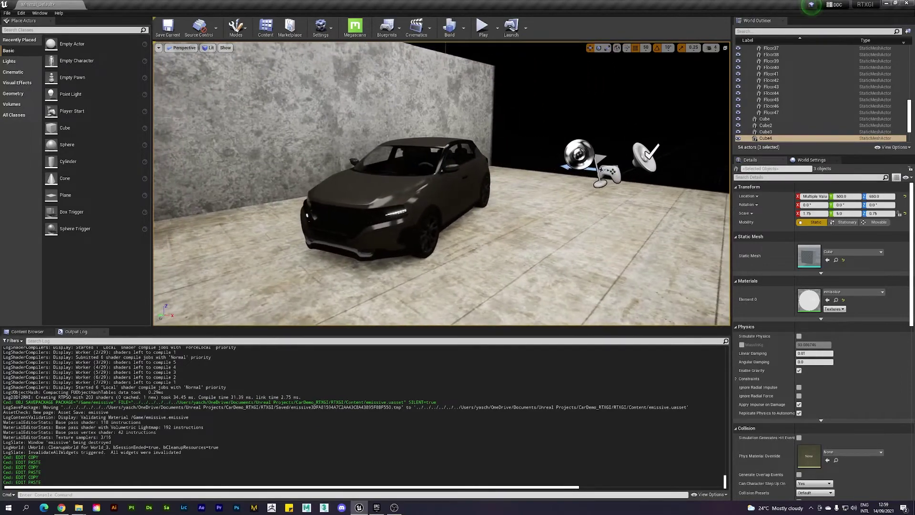
pyautogui.press('s')
pyautogui.moveTo(475, 191); pyautogui.dragTo(503, 180, button='right')
pyautogui.press('w')
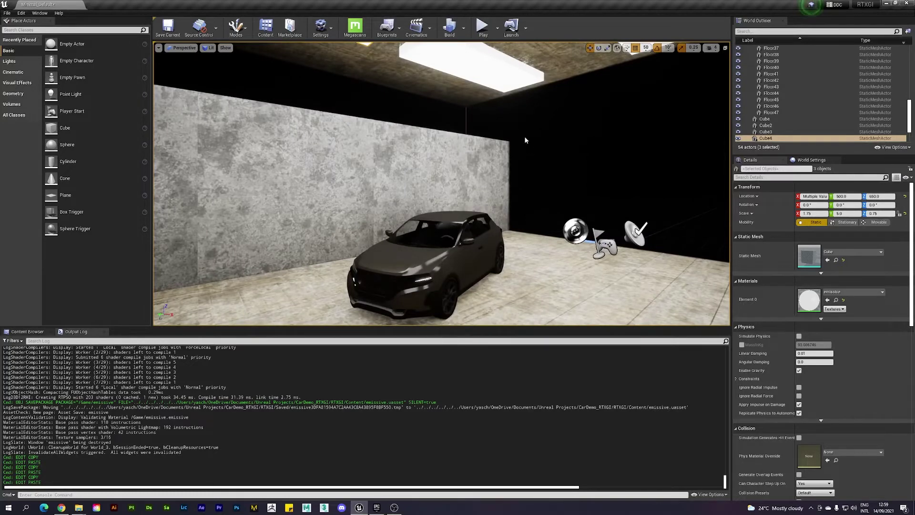
pyautogui.keyDown('alt'); pyautogui.moveTo(535, 213); pyautogui.dragTo(501, 213); pyautogui.keyUp('alt')
pyautogui.moveTo(500, 213); pyautogui.dragTo(651, 142, button='right')
pyautogui.press('s')
pyautogui.press('w')
pyautogui.press('a')
pyautogui.press('d')
pyautogui.press('s')
pyautogui.press('w')
pyautogui.press('s')
pyautogui.press('d')
pyautogui.press('w')
pyautogui.press('s')
pyautogui.press('w')
pyautogui.press('s')
pyautogui.press('s')
pyautogui.press('w')
pyautogui.press('s')
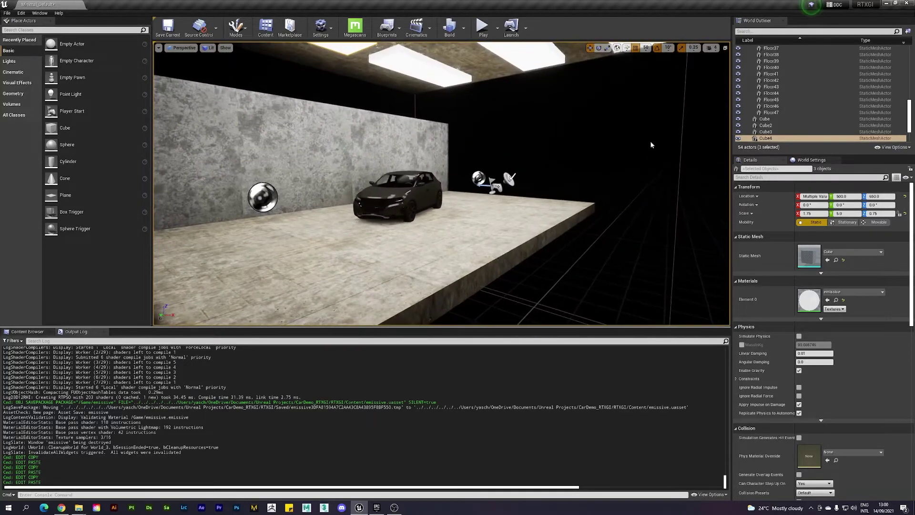
pyautogui.press('w')
pyautogui.moveTo(505, 158); pyautogui.dragTo(475, 148, button='right')
pyautogui.press('s')
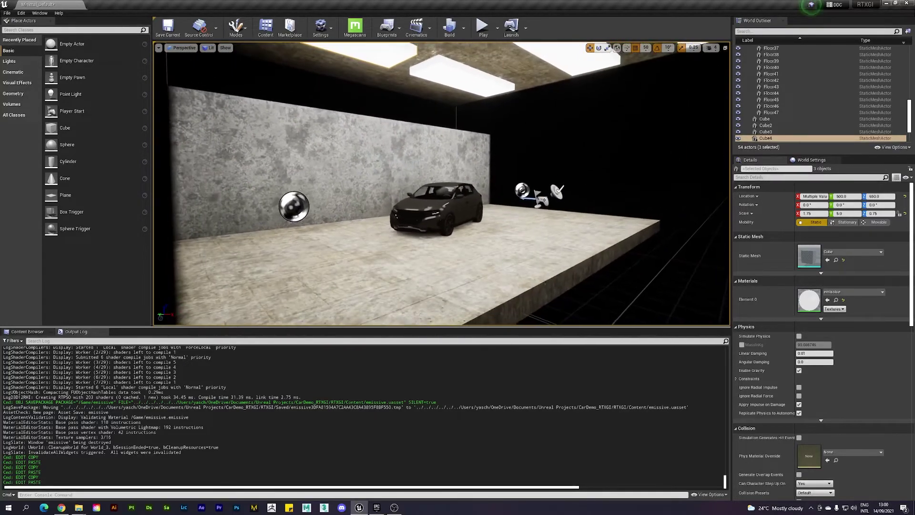
# Toggle the DDGI volume's Enable Volume option off and on to compare the lighting, and expand its advanced GI Volume settings
pyautogui.click(456, 118)
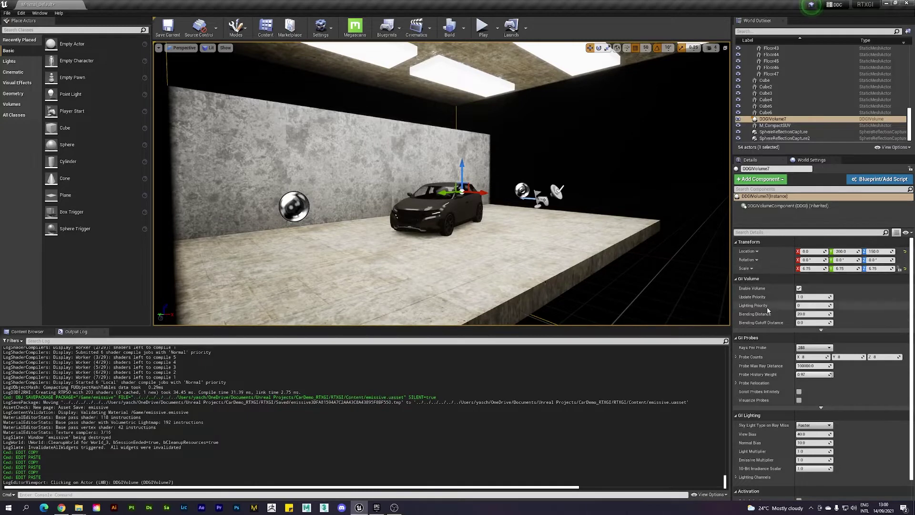
pyautogui.scroll(-1, 768, 310)
pyautogui.moveTo(561, 236)
pyautogui.mouseDown(button='right')
pyautogui.moveTo(538, 239)
pyautogui.moveTo(559, 229)
pyautogui.mouseUp(button='right')
pyautogui.scroll(3, 675, 263)
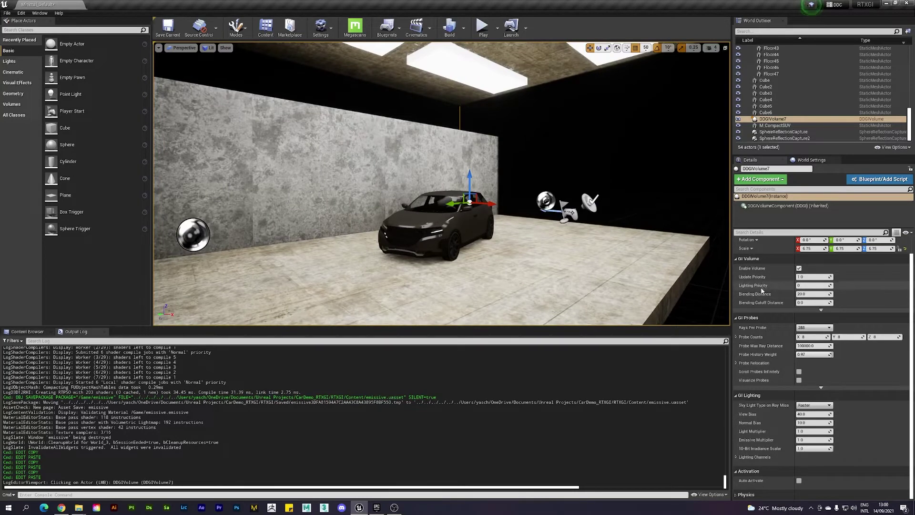
pyautogui.click(799, 269)
pyautogui.click(799, 269)
pyautogui.click(799, 269)
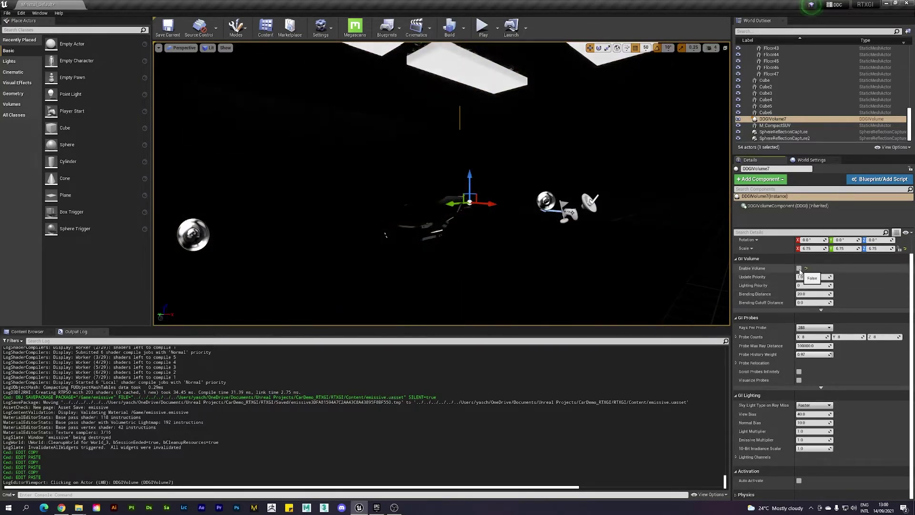
pyautogui.click(799, 269)
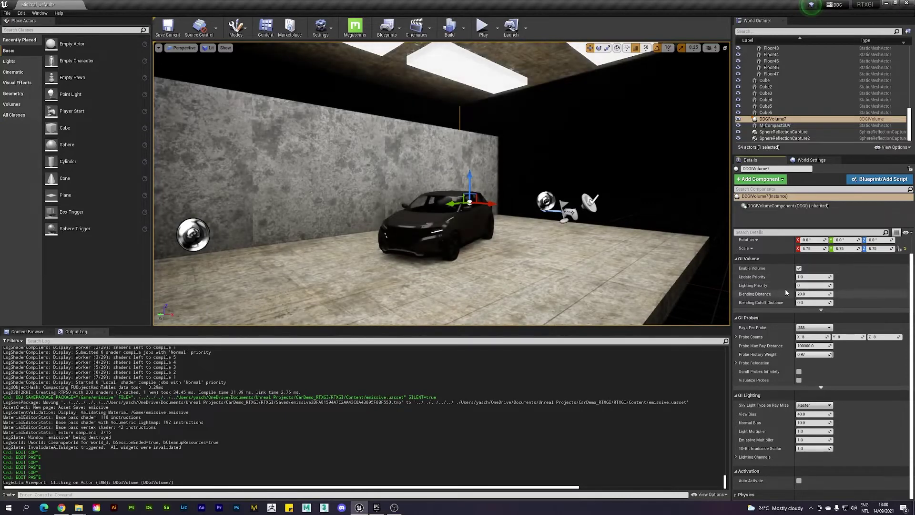
pyautogui.click(821, 310)
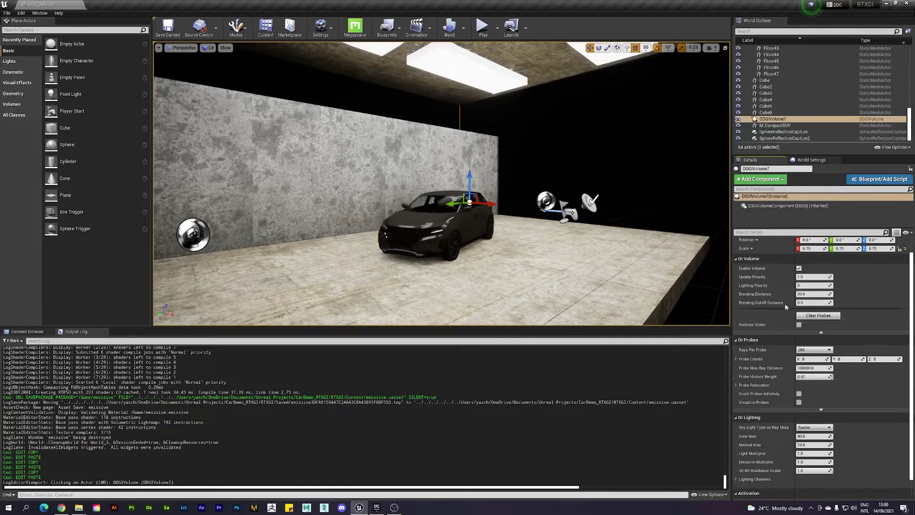
# Review the DDGI volume's GI Volume, GI Probes and GI Lighting settings and look at the lit room from farther away
pyautogui.scroll(-1, 786, 307)
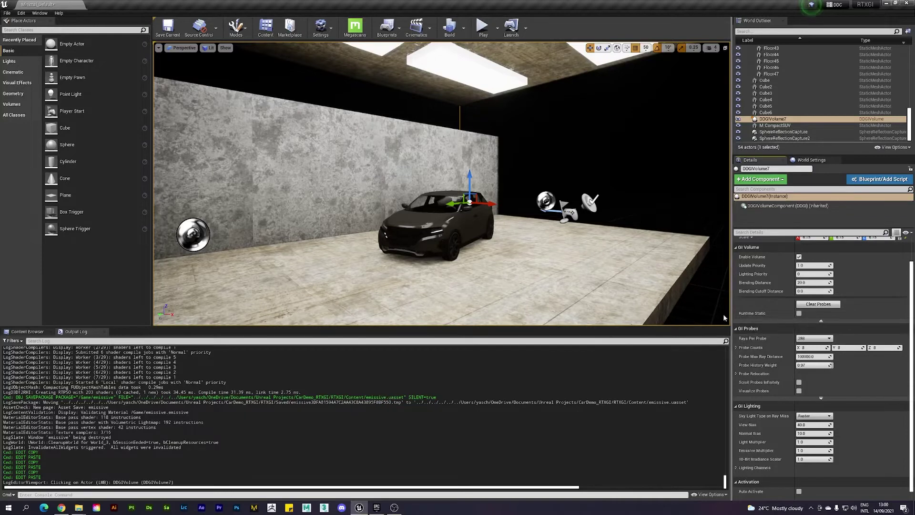
pyautogui.press('s')
pyautogui.moveTo(639, 271); pyautogui.dragTo(631, 272, button='right')
pyautogui.press('w')
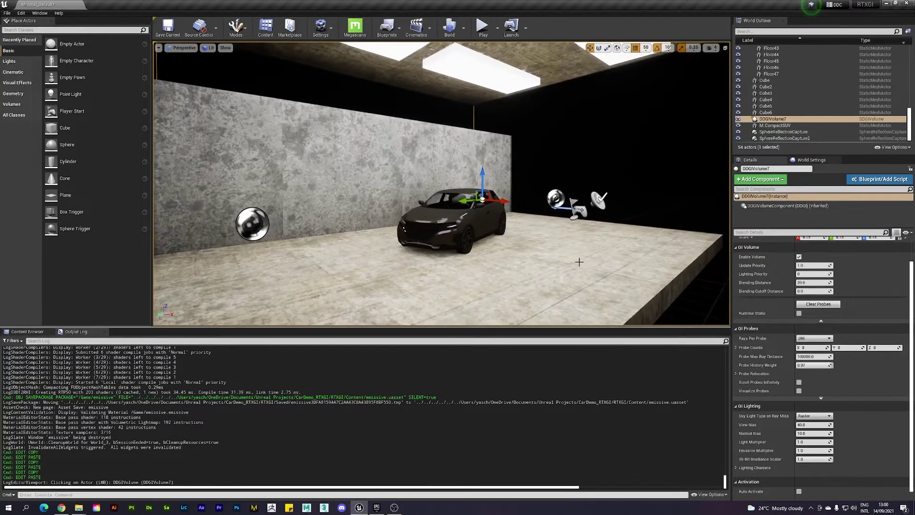
pyautogui.press('s')
pyautogui.moveTo(579, 262); pyautogui.dragTo(568, 260, button='right')
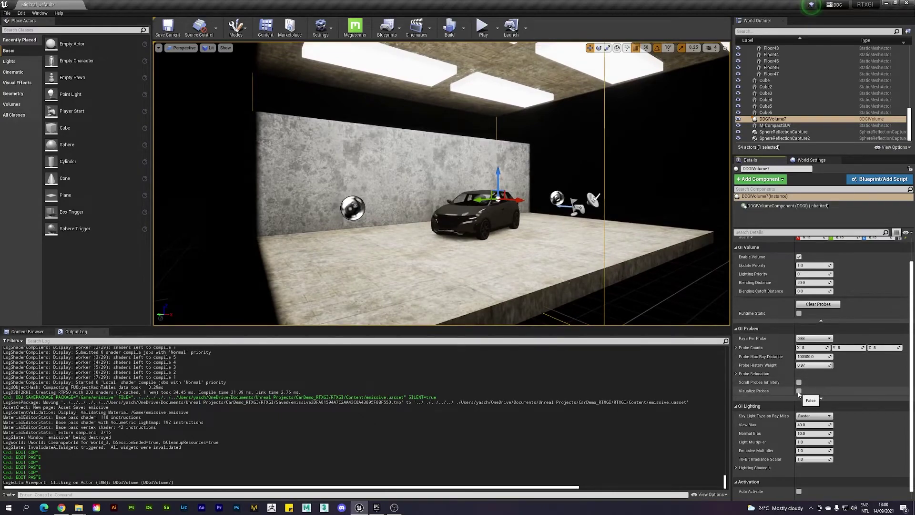
# Turn on Visualize Probes for the DDGI volume and examine the probe grid around the room
pyautogui.press('w')
pyautogui.moveTo(596, 267)
pyautogui.mouseDown(button='right')
pyautogui.moveTo(623, 268)
pyautogui.moveTo(596, 271)
pyautogui.mouseUp(button='right')
pyautogui.press('a')
pyautogui.press('s')
pyautogui.press('d')
pyautogui.moveTo(560, 191); pyautogui.dragTo(498, 190, button='right')
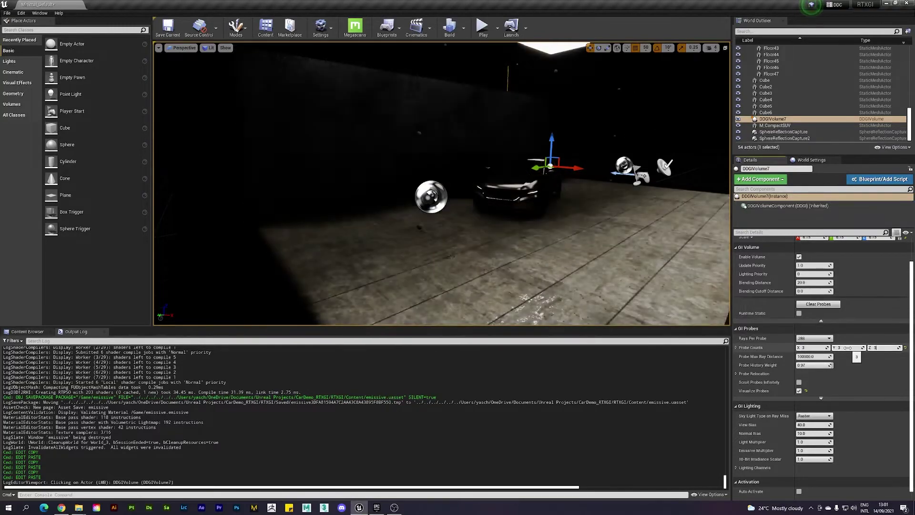
# Raise the DDGI volume's probe counts to 4 and then to 9 in X, Y and Z
pyautogui.moveTo(618, 265); pyautogui.dragTo(594, 271, button='right')
pyautogui.moveTo(536, 216)
pyautogui.mouseDown(button='right')
pyautogui.moveTo(525, 214)
pyautogui.moveTo(548, 219)
pyautogui.moveTo(535, 216)
pyautogui.mouseUp(button='right')
pyautogui.press('s')
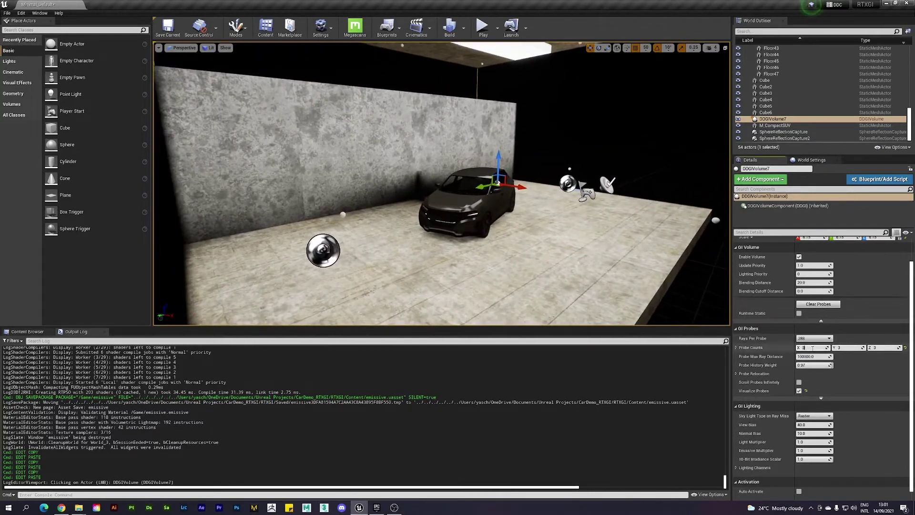
pyautogui.write('4')
pyautogui.press('Tab')
pyautogui.write('4')
pyautogui.press('Tab')
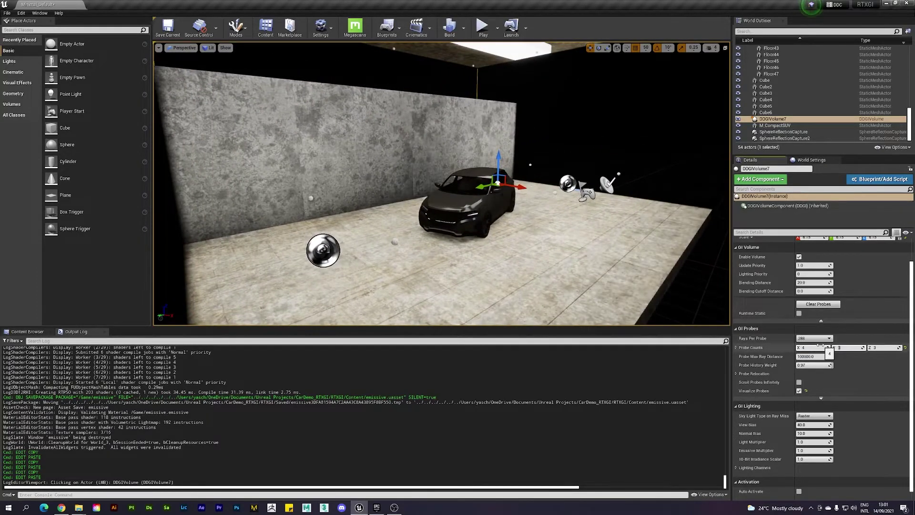
pyautogui.write('4')
pyautogui.press('Tab')
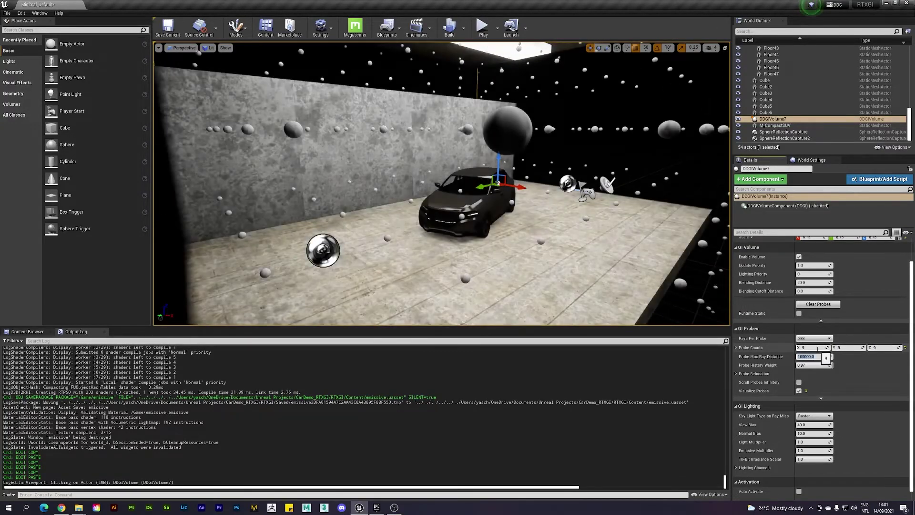
# Inspect the denser probe grid around the car, along the concrete wall and below the ceiling
pyautogui.moveTo(557, 161)
pyautogui.mouseDown(button='right')
pyautogui.moveTo(557, 180)
pyautogui.moveTo(556, 162)
pyautogui.mouseUp(button='right')
pyautogui.click(606, 116)
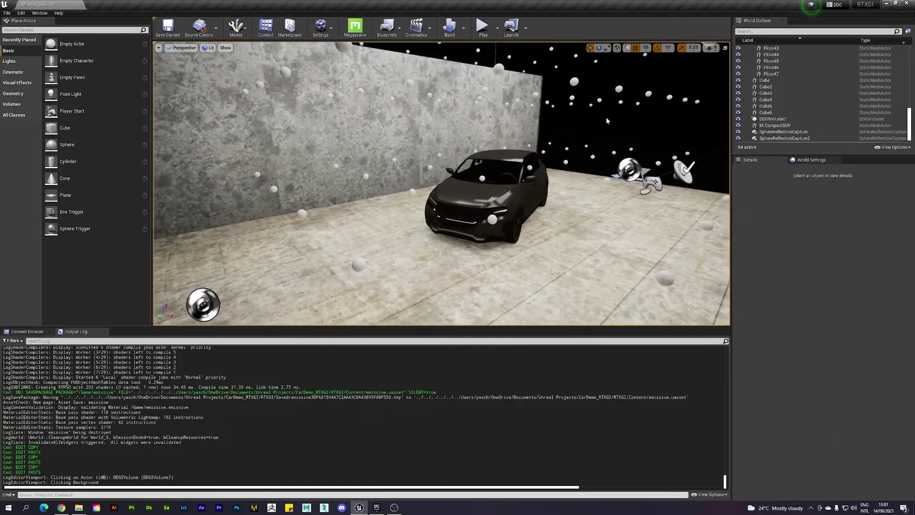
pyautogui.moveTo(606, 116); pyautogui.dragTo(525, 124, button='right')
pyautogui.moveTo(453, 268); pyautogui.dragTo(429, 238, button='right')
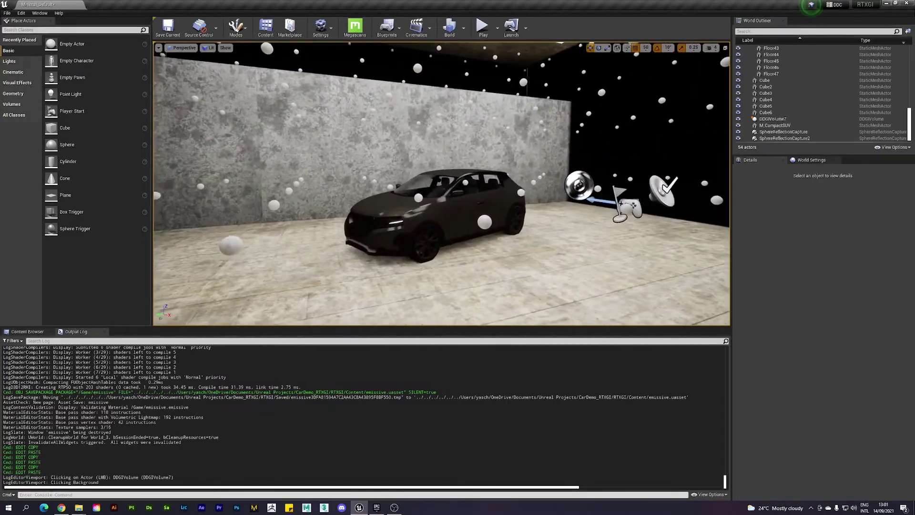
pyautogui.moveTo(515, 236)
pyautogui.mouseDown(button='right')
pyautogui.moveTo(518, 201)
pyautogui.moveTo(521, 246)
pyautogui.moveTo(520, 224)
pyautogui.moveTo(516, 236)
pyautogui.mouseUp(button='right')
pyautogui.moveTo(515, 236); pyautogui.dragTo(525, 234)
# Delete five of the six ceiling light panels, keeping only the near panel in the row beside the concrete wall
pyautogui.click(600, 65)
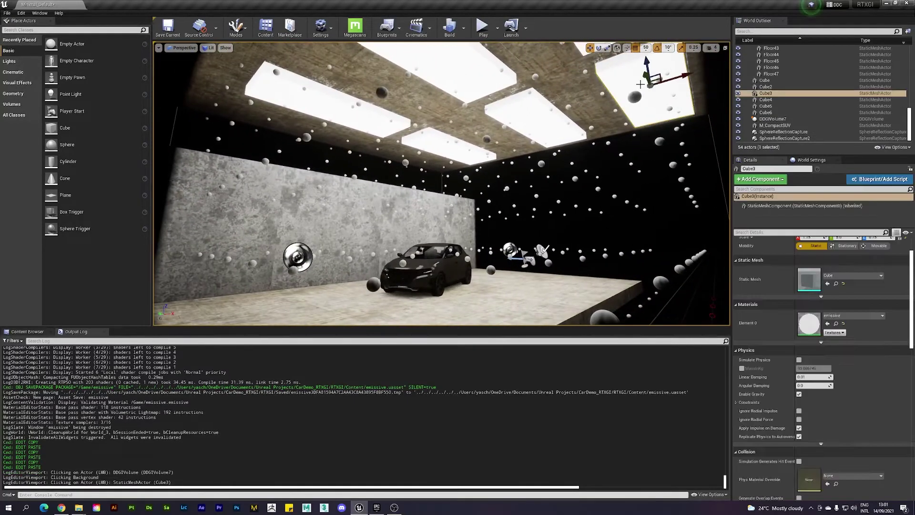
pyautogui.press('Delete')
pyautogui.click(584, 50)
pyautogui.press('Delete')
pyautogui.click(457, 76)
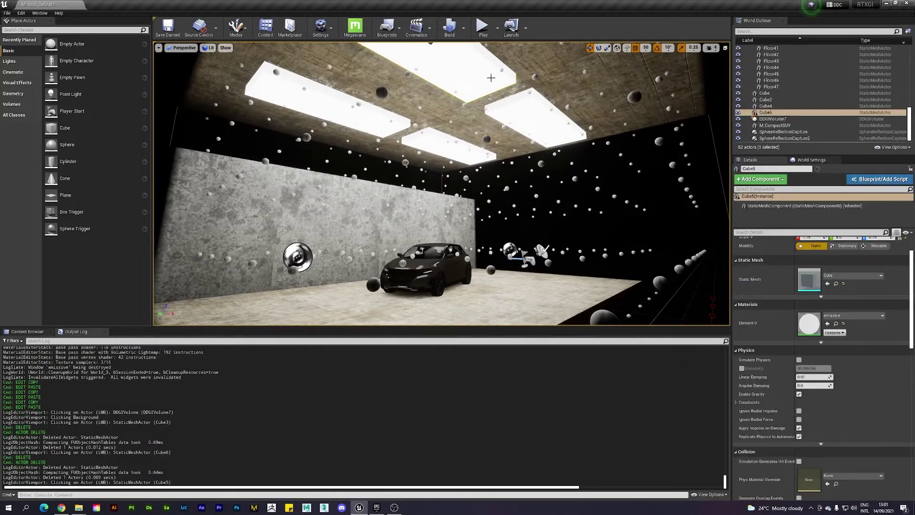
pyautogui.press('Delete')
pyautogui.click(536, 117)
pyautogui.press('Delete')
pyautogui.click(445, 143)
pyautogui.press('Delete')
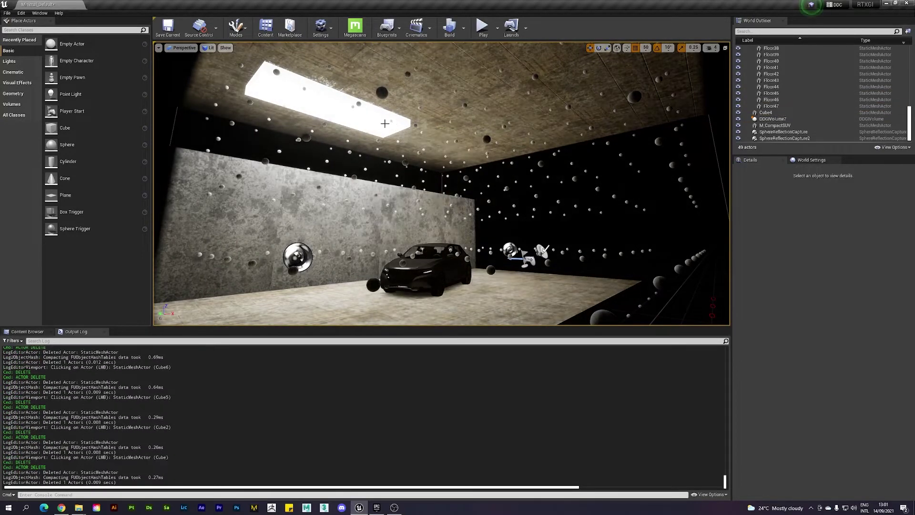
# Duplicate the remaining ceiling light panel and place the copy farther along the same row
pyautogui.click(393, 137)
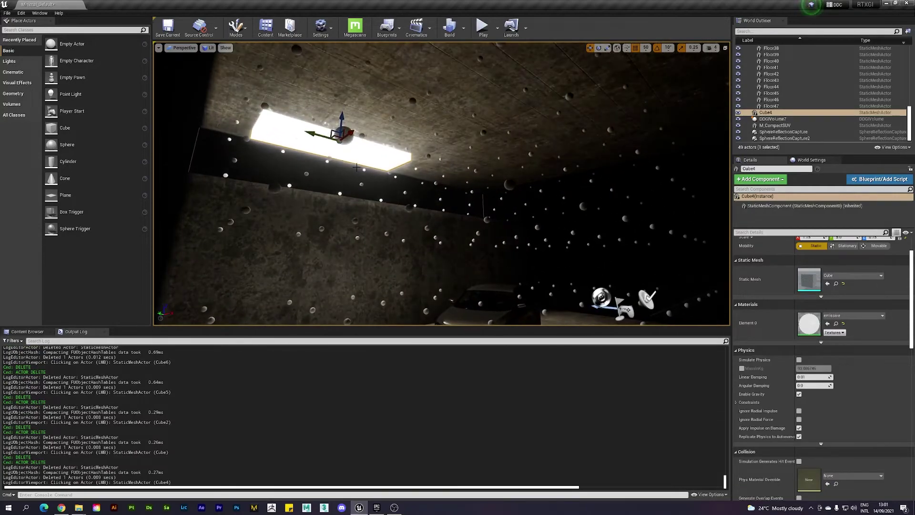
pyautogui.hotkey('ctrl', 'c')
pyautogui.hotkey('ctrl', 'v')
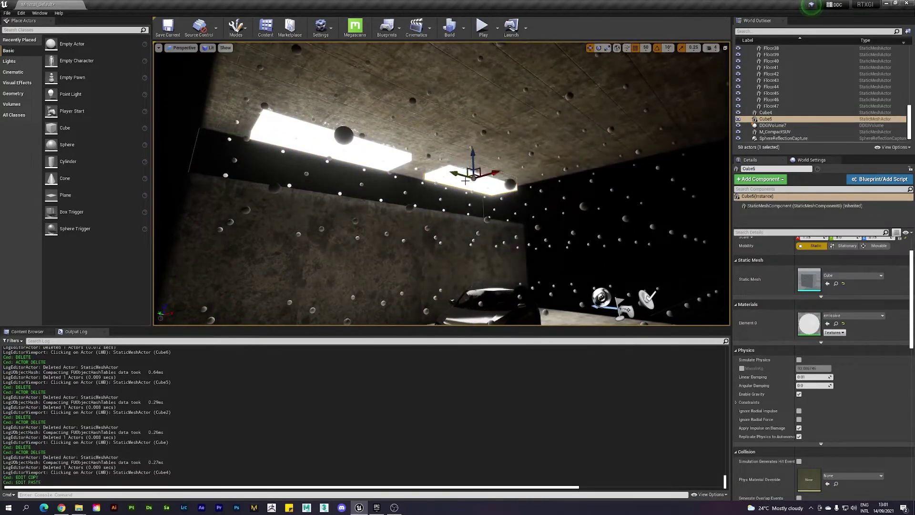
pyautogui.moveTo(466, 181); pyautogui.dragTo(496, 229, button='right')
pyautogui.click(505, 103)
pyautogui.moveTo(505, 103); pyautogui.dragTo(489, 150, button='right')
pyautogui.keyDown('ctrl'); pyautogui.click(508, 93); pyautogui.keyUp('ctrl')
pyautogui.keyDown('ctrl'); pyautogui.click(500, 96); pyautogui.keyUp('ctrl')
pyautogui.keyDown('ctrl'); pyautogui.click(488, 150); pyautogui.keyUp('ctrl')
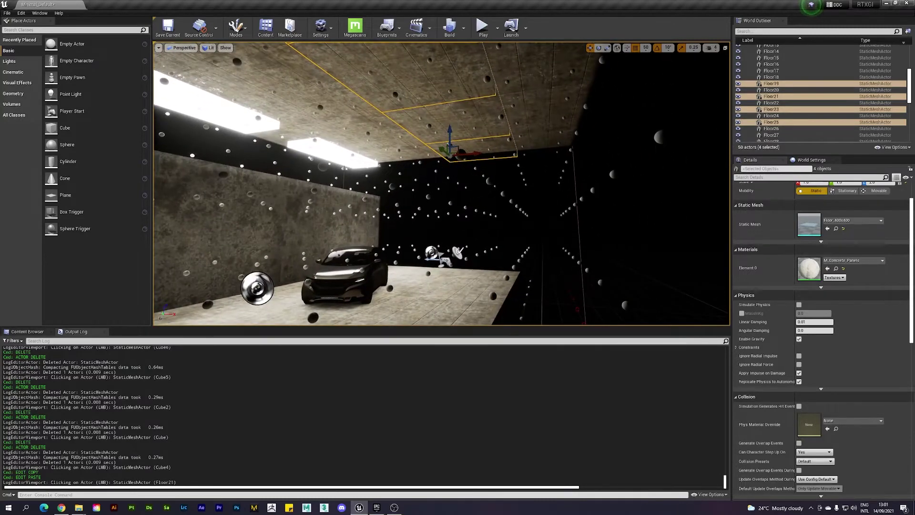
pyautogui.click(567, 136)
# Turn off Visualize Probes for the DDGI volume
pyautogui.click(586, 254)
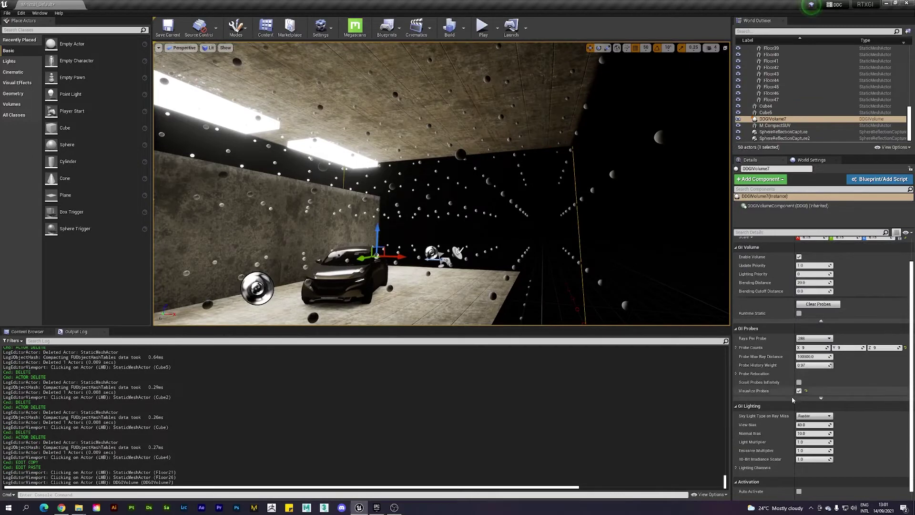
pyautogui.moveTo(607, 263); pyautogui.dragTo(553, 248, button='right')
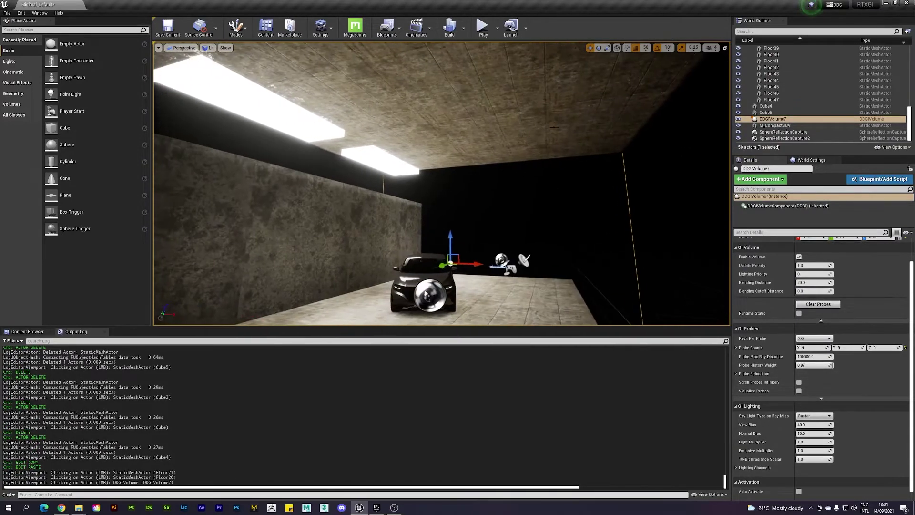
# Duplicate a concrete ceiling tile and lower the copy beneath the ceiling
pyautogui.click(513, 114)
pyautogui.moveTo(513, 114)
pyautogui.mouseDown(button='right')
pyautogui.moveTo(514, 102)
pyautogui.moveTo(513, 114)
pyautogui.mouseUp(button='right')
pyautogui.moveTo(434, 173); pyautogui.dragTo(448, 172, button='right')
pyautogui.hotkey('ctrl', 'c')
pyautogui.hotkey('ctrl', 'v')
pyautogui.moveTo(501, 143); pyautogui.dragTo(497, 230)
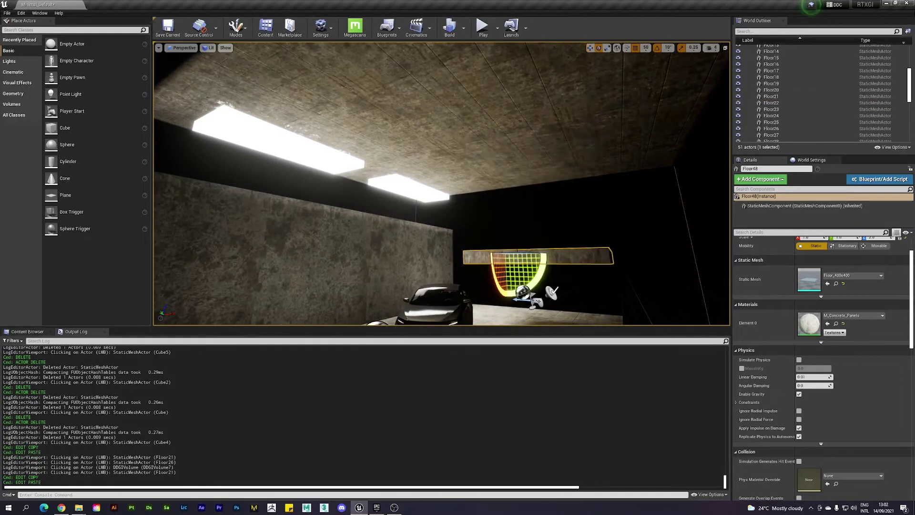
# Rotate the copied concrete tile upright and move it up to hang from the ceiling beside the light panels
pyautogui.moveTo(543, 266); pyautogui.dragTo(524, 305)
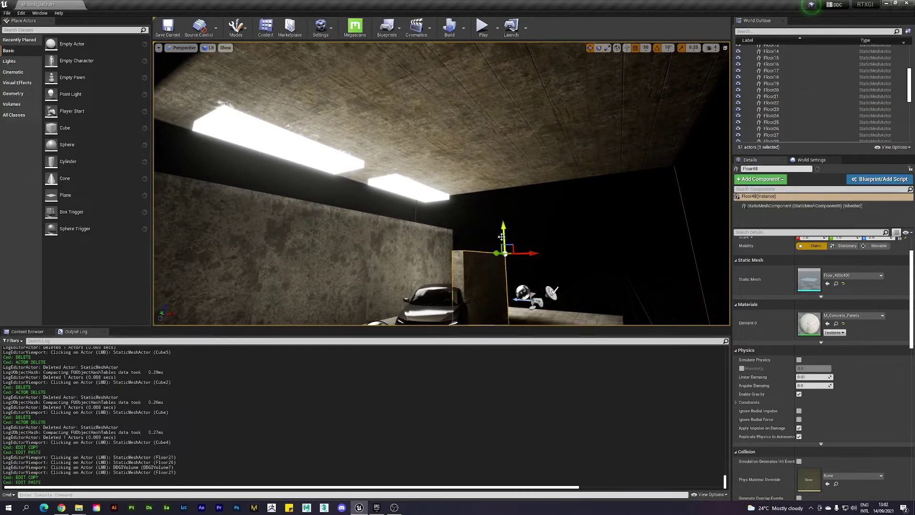
pyautogui.moveTo(497, 165); pyautogui.dragTo(413, 121)
pyautogui.moveTo(413, 120); pyautogui.dragTo(384, 152, button='right')
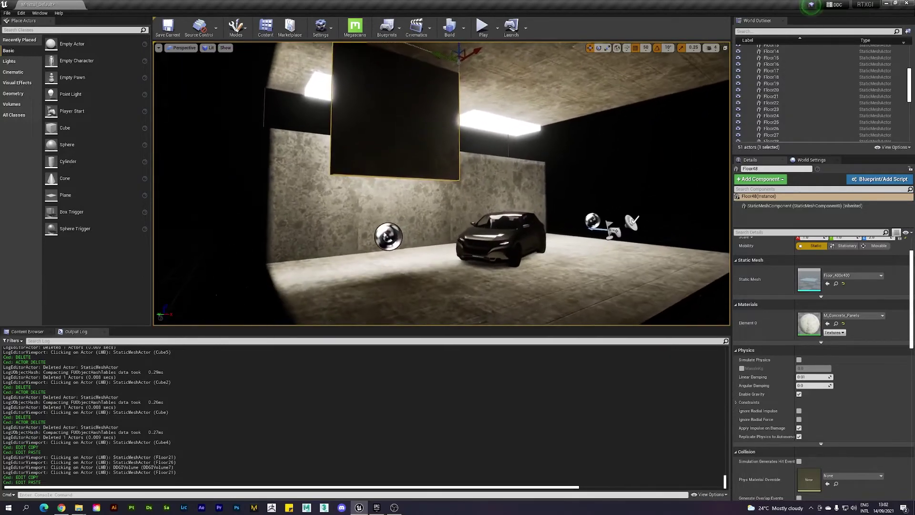
# Duplicate the upright concrete tile and place the copy next to it to lengthen the hanging partition
pyautogui.hotkey('ctrl', 'c')
pyautogui.hotkey('ctrl', 'v')
pyautogui.moveTo(451, 54); pyautogui.dragTo(526, 79)
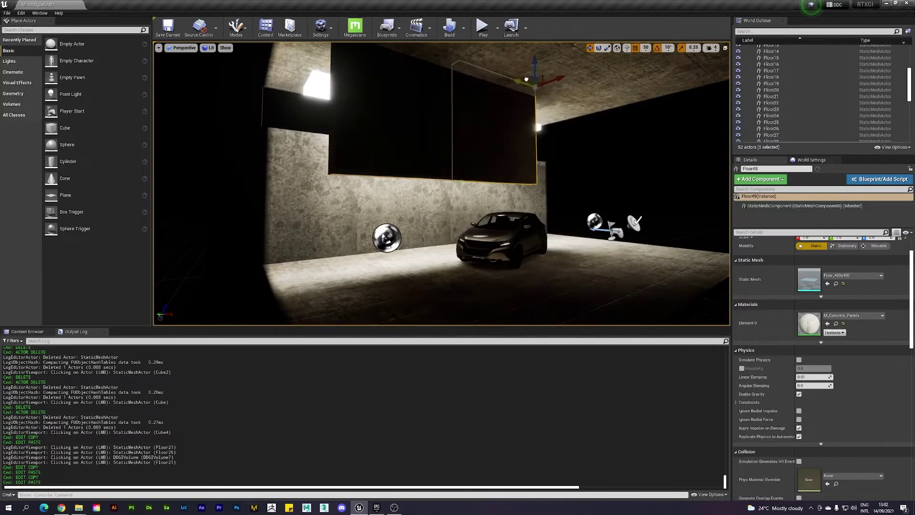
pyautogui.moveTo(526, 79); pyautogui.dragTo(534, 108, button='right')
# Select both hanging concrete tiles, reposition them together beside the light panels, and clear the selection
pyautogui.keyDown('shift'); pyautogui.click(410, 91); pyautogui.keyUp('shift')
pyautogui.moveTo(410, 91); pyautogui.dragTo(459, 62, button='right')
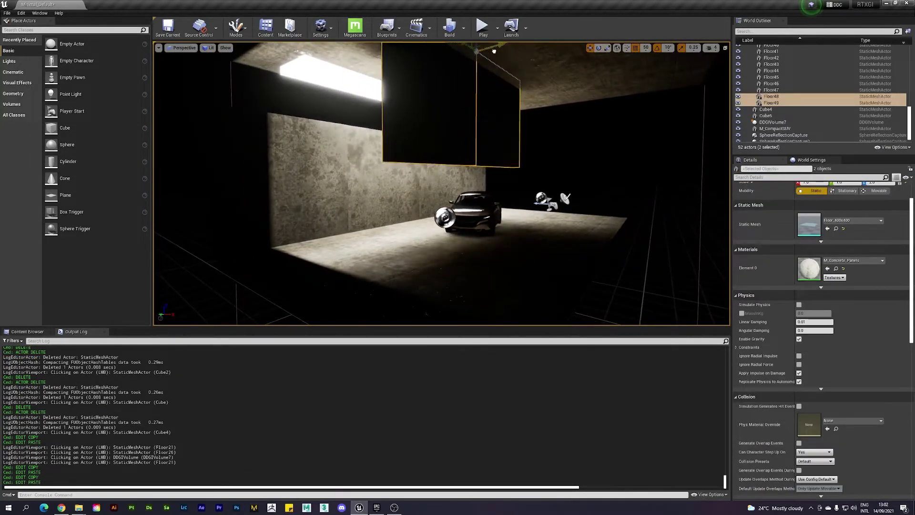
pyautogui.moveTo(534, 48)
pyautogui.mouseDown(button='right')
pyautogui.moveTo(602, 57)
pyautogui.moveTo(618, 45)
pyautogui.moveTo(534, 50)
pyautogui.mouseUp(button='right')
pyautogui.click(602, 57)
# Duplicate both ceiling light panels together and place the copies as a second row nearer the concrete wall
pyautogui.click(486, 117)
pyautogui.keyDown('shift'); pyautogui.click(406, 82); pyautogui.keyUp('shift')
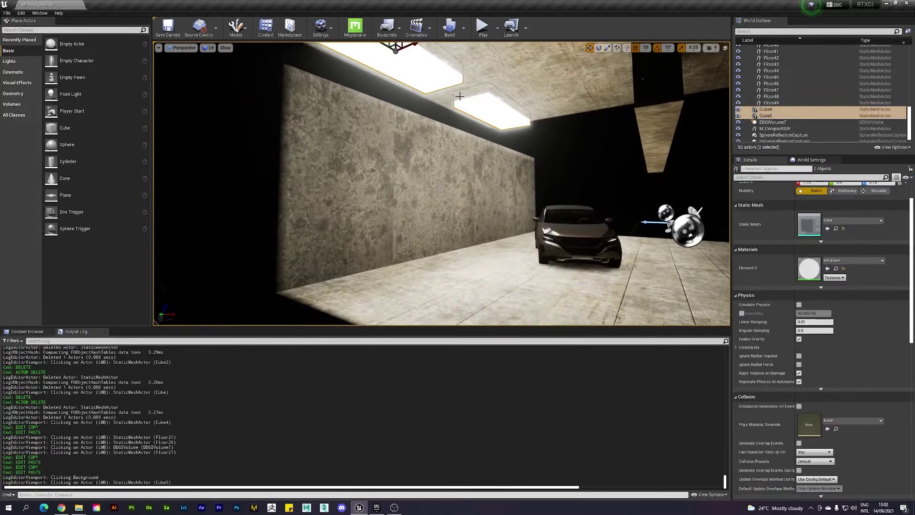
pyautogui.moveTo(496, 95); pyautogui.dragTo(481, 86, button='right')
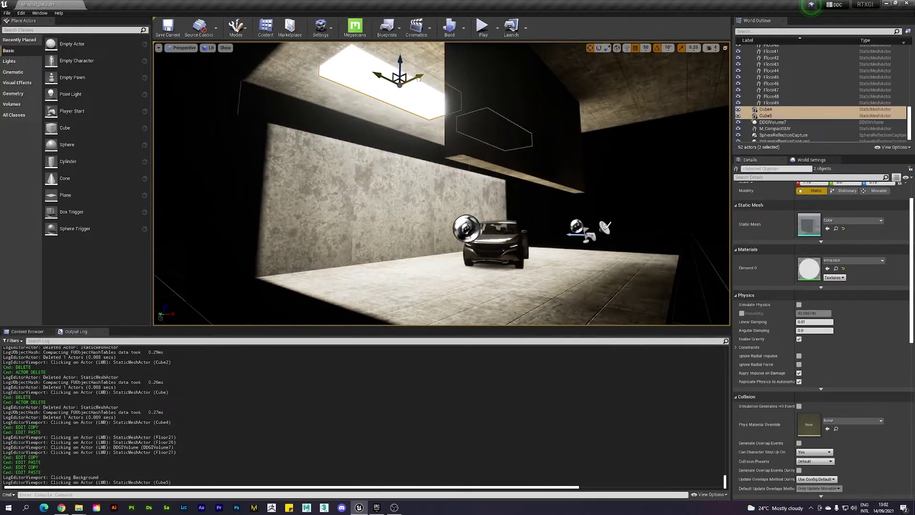
pyautogui.moveTo(431, 73)
pyautogui.mouseDown(button='right')
pyautogui.moveTo(429, 97)
pyautogui.moveTo(419, 72)
pyautogui.mouseUp(button='right')
pyautogui.press('w')
pyautogui.moveTo(462, 92); pyautogui.dragTo(421, 111, button='right')
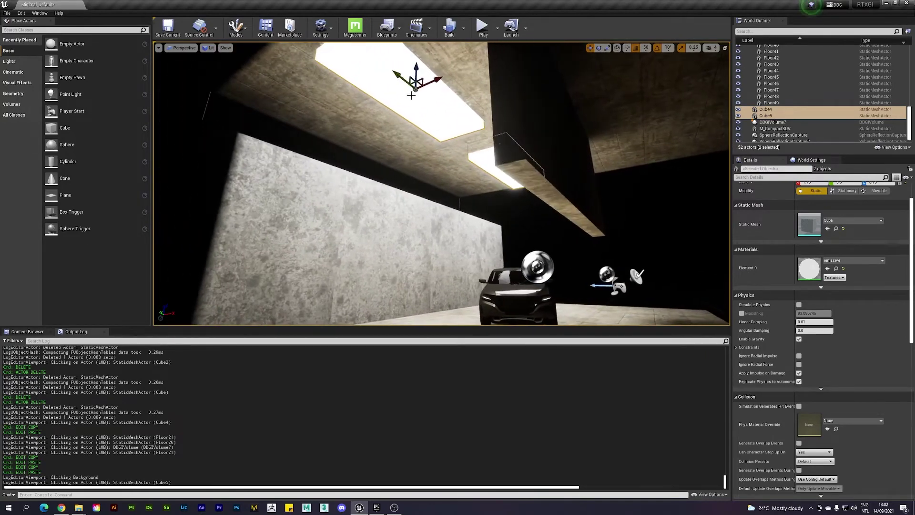
pyautogui.moveTo(472, 142); pyautogui.dragTo(487, 125, button='right')
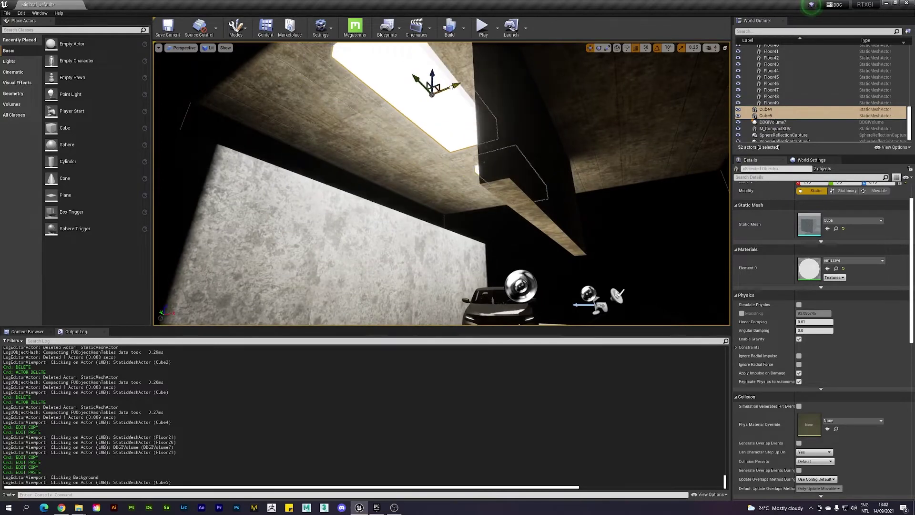
pyautogui.hotkey('ctrl', 'c')
pyautogui.hotkey('ctrl', 'v')
pyautogui.moveTo(531, 175); pyautogui.dragTo(465, 179)
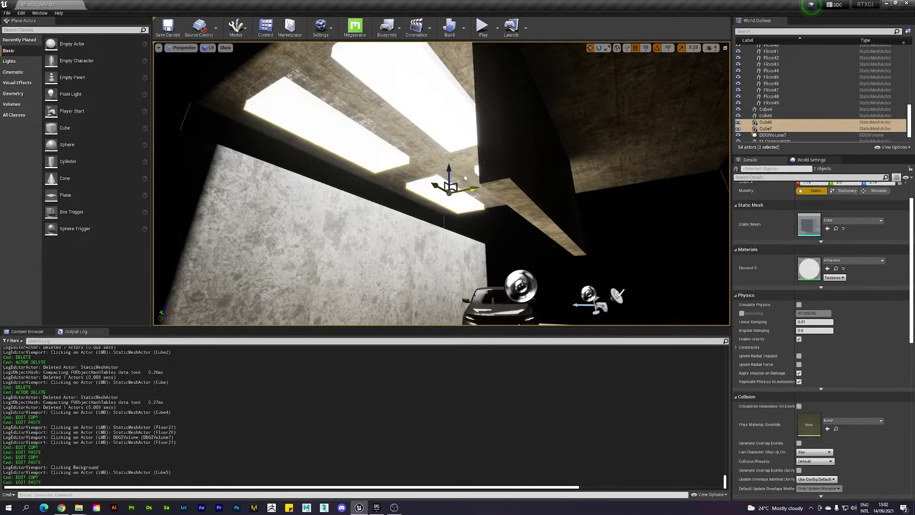
# Duplicate the pair of light panels nearest the wall and move the copies to the other side of the hanging partition
pyautogui.moveTo(447, 184); pyautogui.dragTo(457, 221, button='right')
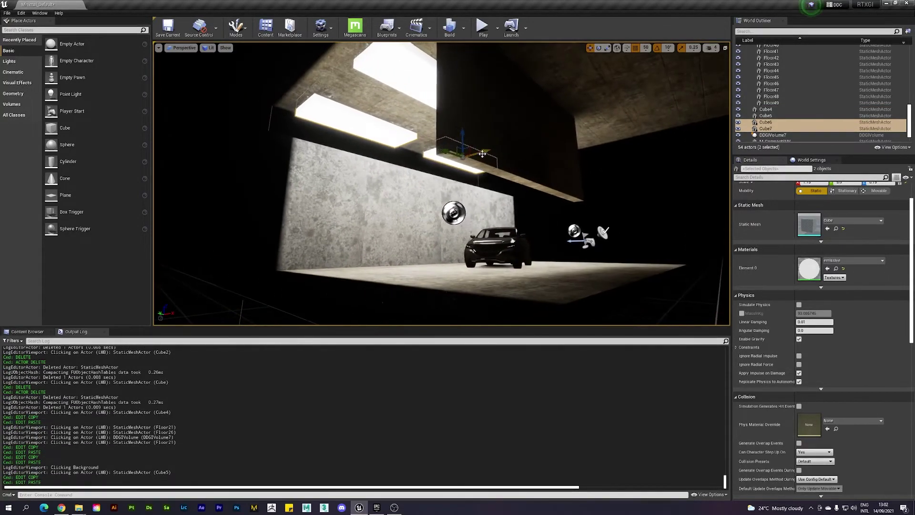
pyautogui.hotkey('ctrl', 'c')
pyautogui.hotkey('ctrl', 'v')
pyautogui.moveTo(484, 154); pyautogui.dragTo(670, 46)
# Inspect the lighting on the car, floor and partition with light panels on both sides of the partition
pyautogui.moveTo(670, 47); pyautogui.dragTo(699, 107, button='right')
pyautogui.press('w')
pyautogui.press('w')
pyautogui.press('s')
pyautogui.press('d')
pyautogui.press('a')
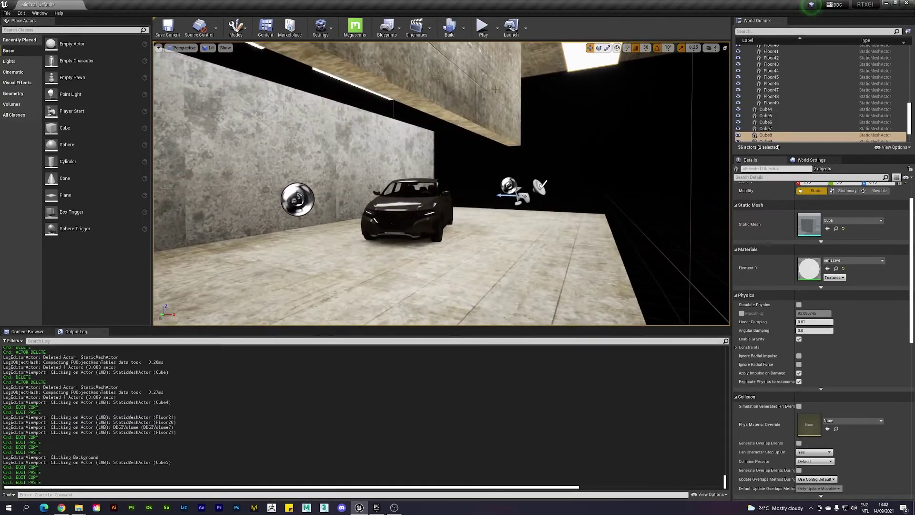
pyautogui.click(551, 118)
pyautogui.moveTo(551, 118); pyautogui.dragTo(517, 113, button='right')
pyautogui.press('s')
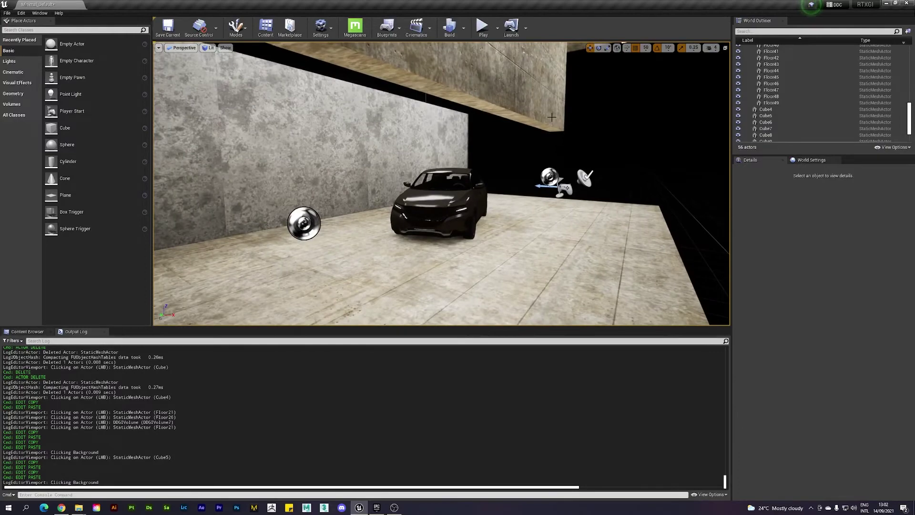
# Raise both hanging concrete tiles together into the ceiling so that only a shallow beam remains between the light rows
pyautogui.moveTo(552, 124); pyautogui.dragTo(546, 81, button='right')
pyautogui.click(501, 154)
pyautogui.press('s')
pyautogui.moveTo(501, 153); pyautogui.dragTo(507, 134, button='right')
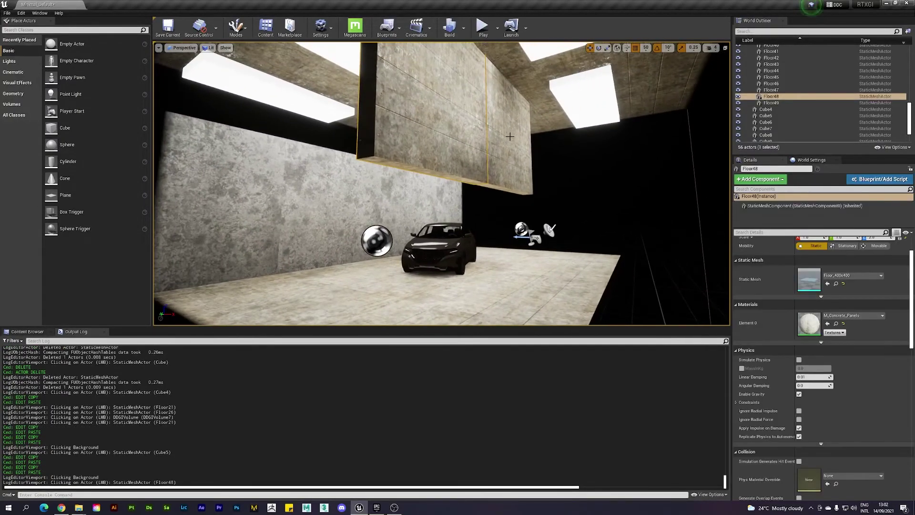
pyautogui.keyDown('ctrl'); pyautogui.click(513, 147); pyautogui.keyUp('ctrl')
pyautogui.moveTo(529, 82); pyautogui.dragTo(527, 45)
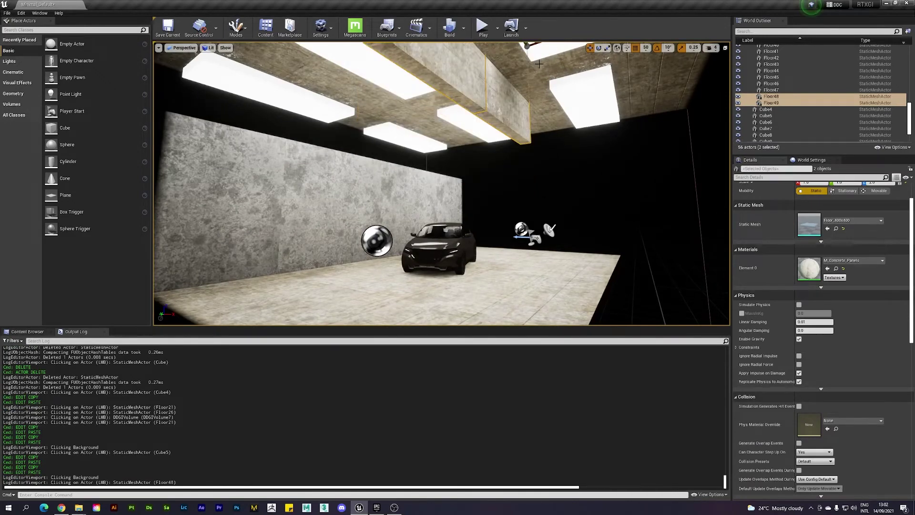
pyautogui.moveTo(539, 64); pyautogui.dragTo(539, 38, button='right')
pyautogui.moveTo(518, 123); pyautogui.dragTo(497, 108)
# Copy the far concrete tile of the shallow ceiling beam
pyautogui.click(486, 171)
pyautogui.moveTo(486, 171)
pyautogui.mouseDown(button='right')
pyautogui.moveTo(486, 203)
pyautogui.moveTo(486, 181)
pyautogui.mouseUp(button='right')
pyautogui.hotkey('ctrl', 'c')
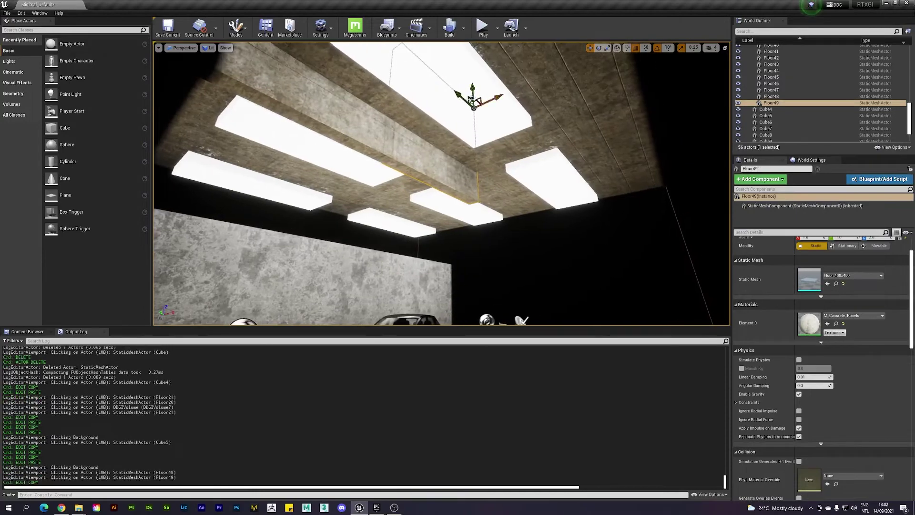
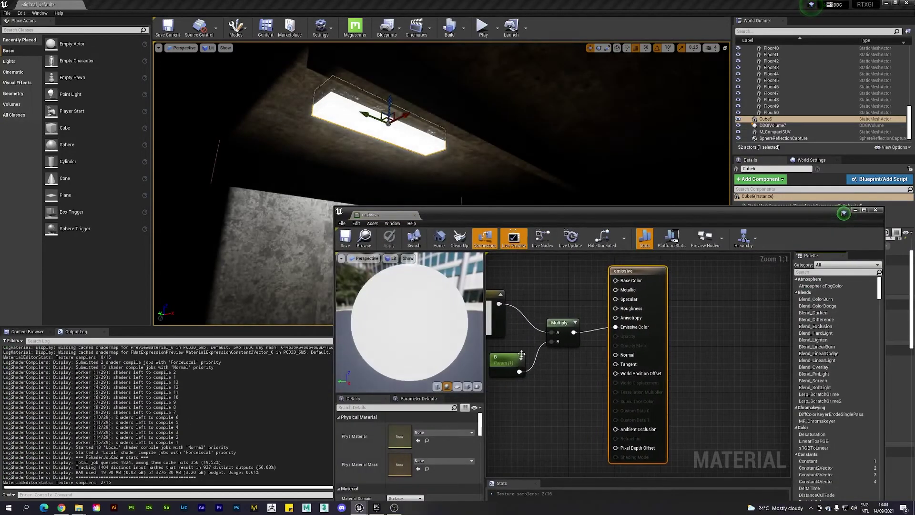
# Set the default value of the emissive material's B parameter to 5, and save the material
pyautogui.click(511, 364)
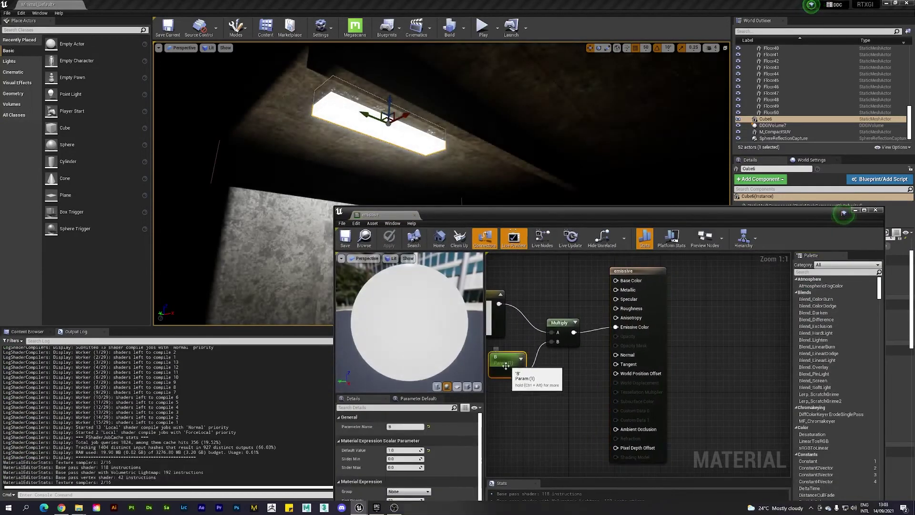
pyautogui.click(408, 451)
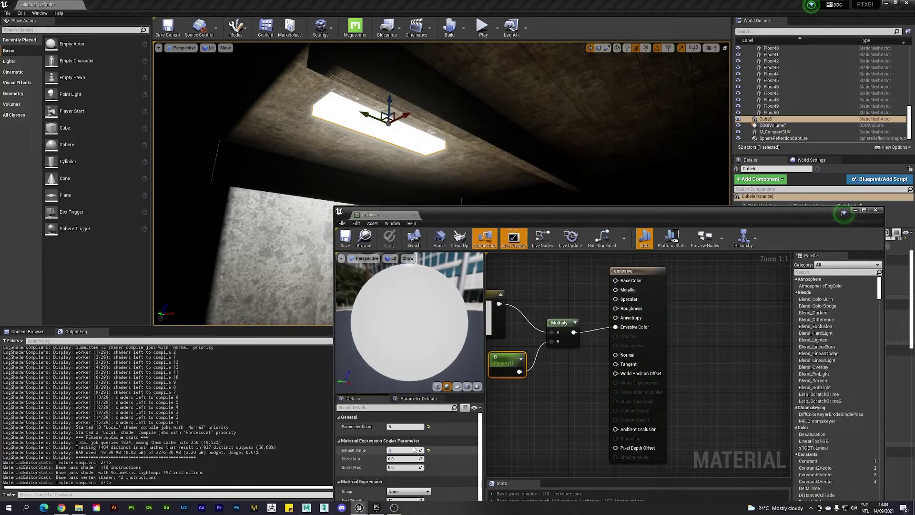
pyautogui.press('Return')
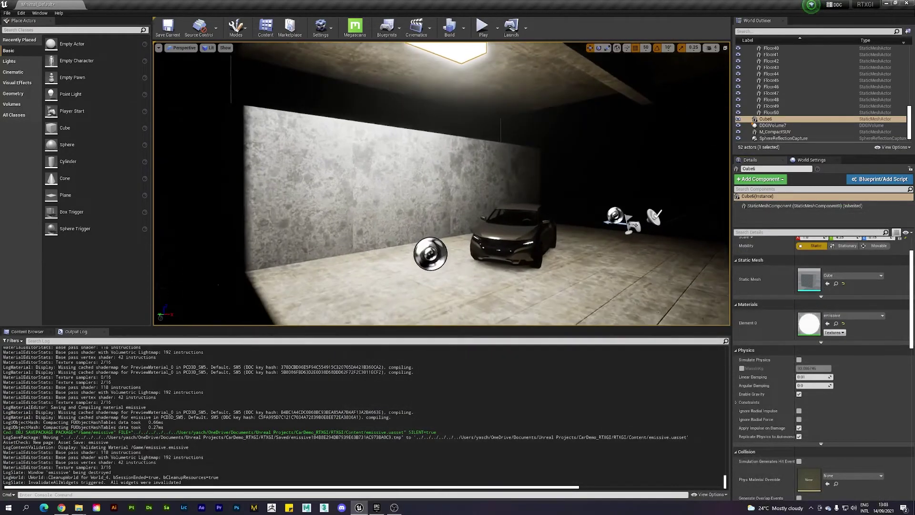
# Move the emissive light panel along the ceiling so that it sits over the car beside the shallow beam
pyautogui.moveTo(456, 184); pyautogui.dragTo(455, 138, button='right')
pyautogui.moveTo(400, 62); pyautogui.dragTo(539, 119)
pyautogui.moveTo(540, 119); pyautogui.dragTo(563, 112, button='right')
# Raise the car off the floor and rotate it into a tilt beneath the light panel, viewing its shadow from several angles
pyautogui.click(477, 177)
pyautogui.moveTo(477, 176); pyautogui.dragTo(429, 186, button='right')
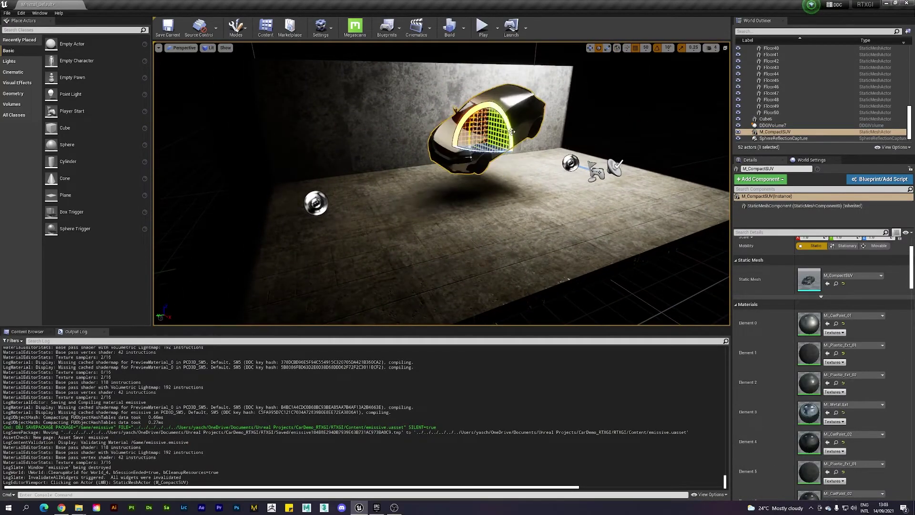
pyautogui.moveTo(512, 132); pyautogui.dragTo(591, 138, button='right')
pyautogui.click(573, 167)
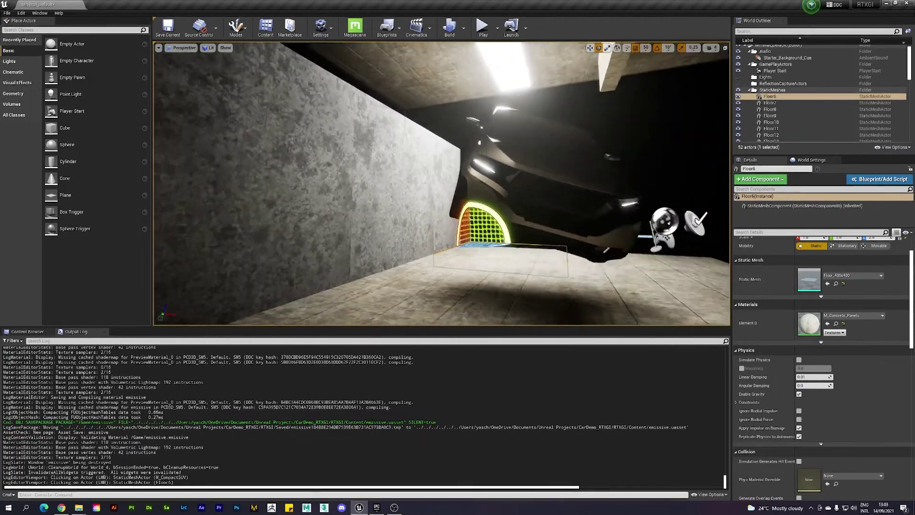
pyautogui.moveTo(442, 184); pyautogui.dragTo(472, 177, button='right')
pyautogui.click(333, 152)
pyautogui.moveTo(334, 152); pyautogui.dragTo(277, 155, button='right')
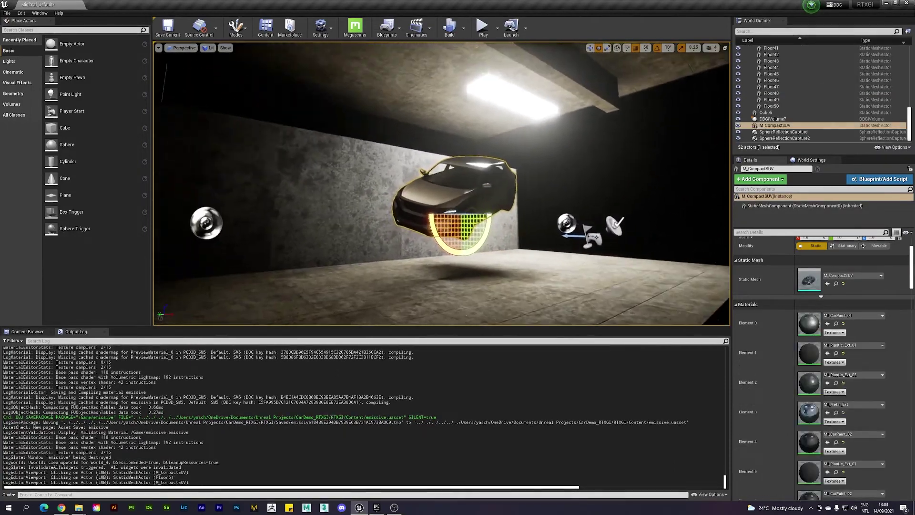
pyautogui.moveTo(437, 202); pyautogui.dragTo(475, 242, button='right')
pyautogui.click(429, 243)
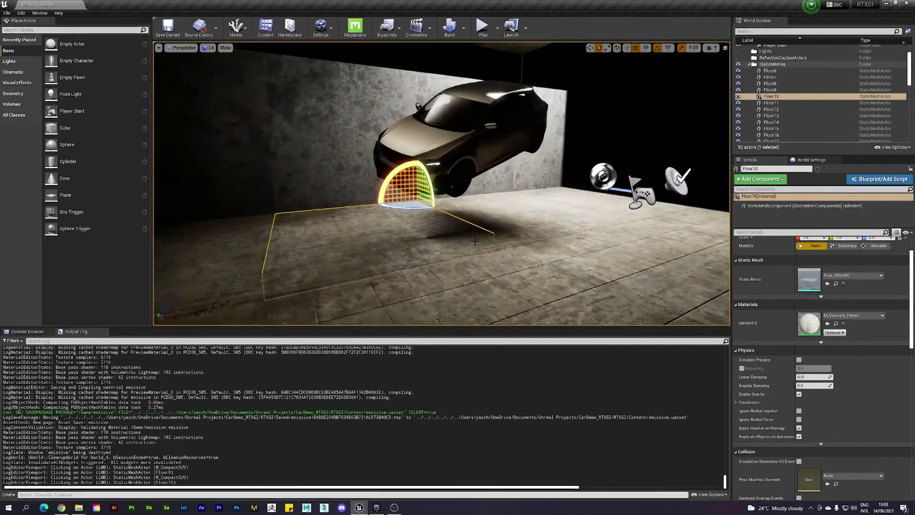
pyautogui.click(453, 158)
pyautogui.moveTo(453, 157)
pyautogui.mouseDown(button='right')
pyautogui.moveTo(481, 133)
pyautogui.moveTo(460, 132)
pyautogui.moveTo(448, 142)
pyautogui.mouseUp(button='right')
pyautogui.press('w')
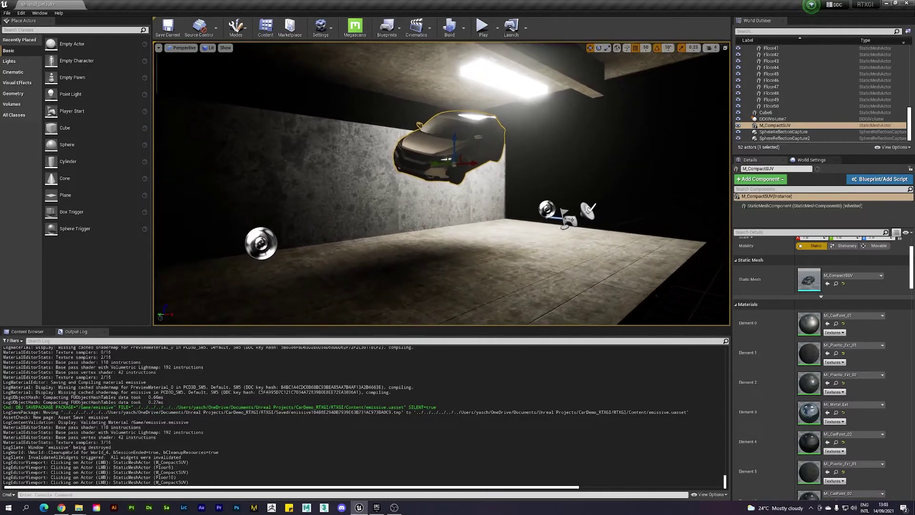
# Set the DDGIVolume's probe counts to 10 on X, Y and Z, then deselect the volume
pyautogui.click(806, 120)
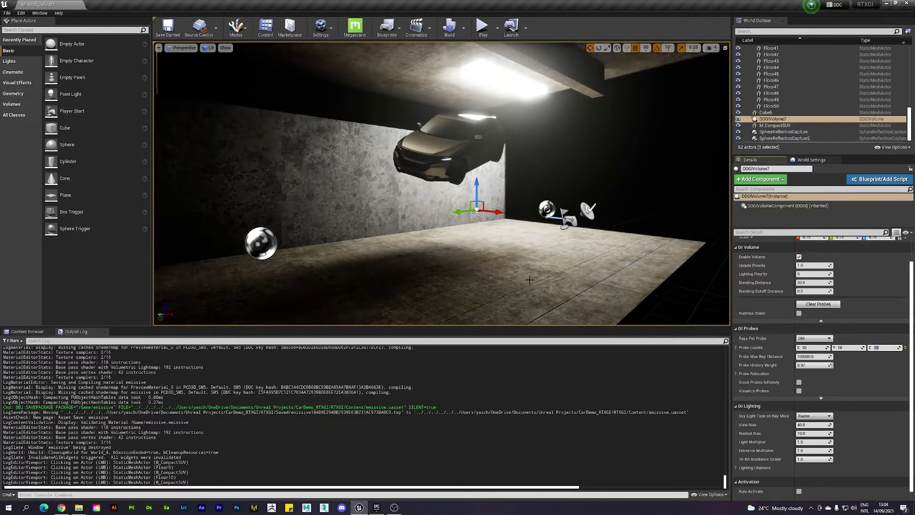
pyautogui.click(678, 143)
pyautogui.moveTo(677, 143); pyautogui.dragTo(644, 155, button='right')
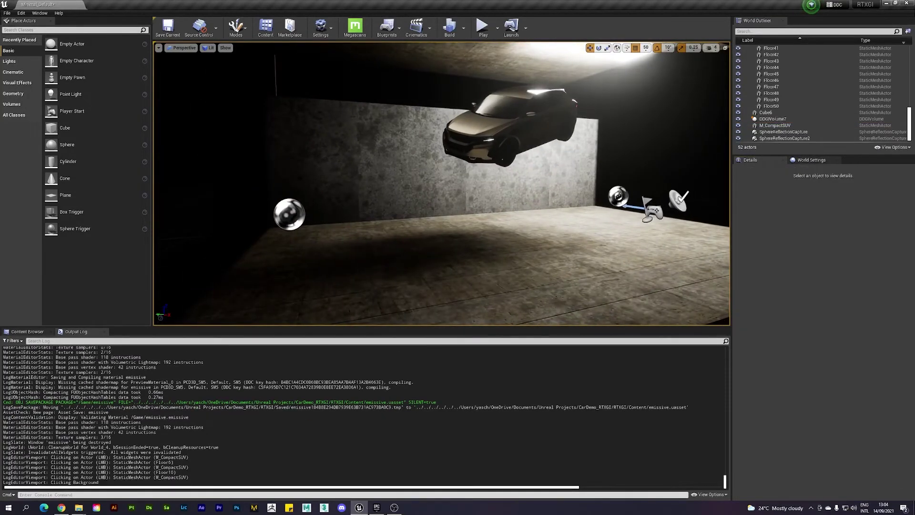
# Lower the tilted car closer to the floor while keeping it suspended in the air
pyautogui.moveTo(558, 211); pyautogui.dragTo(612, 210, button='right')
pyautogui.click(430, 136)
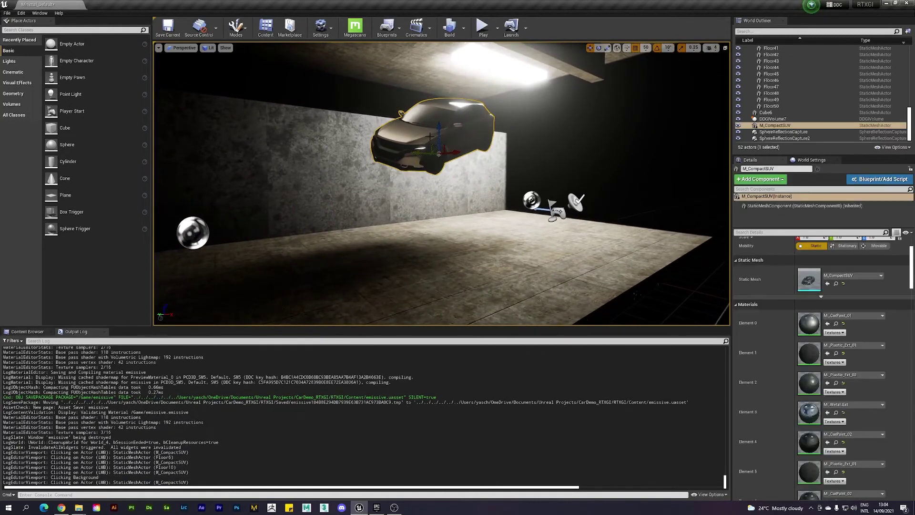
pyautogui.moveTo(439, 166); pyautogui.dragTo(434, 144, button='right')
# Duplicate the ceiling light panel and move the copy along the ceiling in front of the car
pyautogui.click(507, 72)
pyautogui.moveTo(507, 72); pyautogui.dragTo(496, 70, button='right')
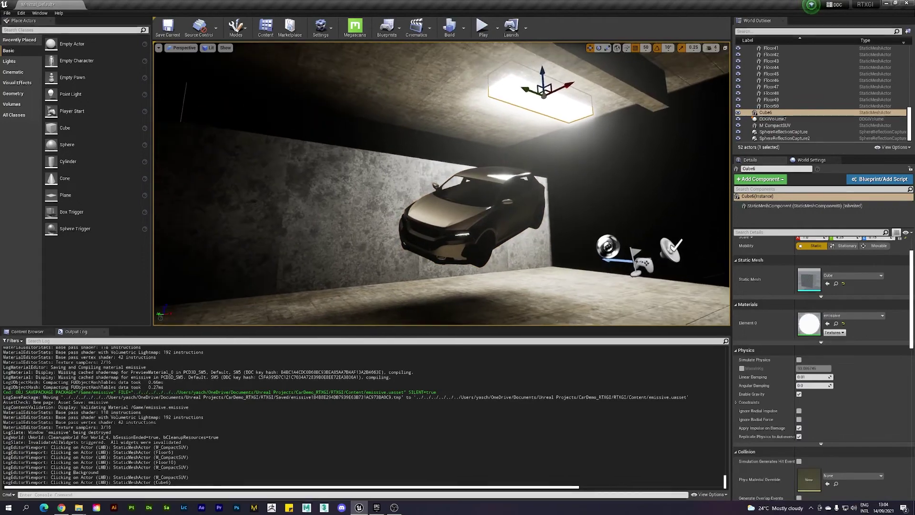
pyautogui.hotkey('ctrl', 'c')
pyautogui.hotkey('ctrl', 'v')
pyautogui.moveTo(533, 90); pyautogui.dragTo(376, 39)
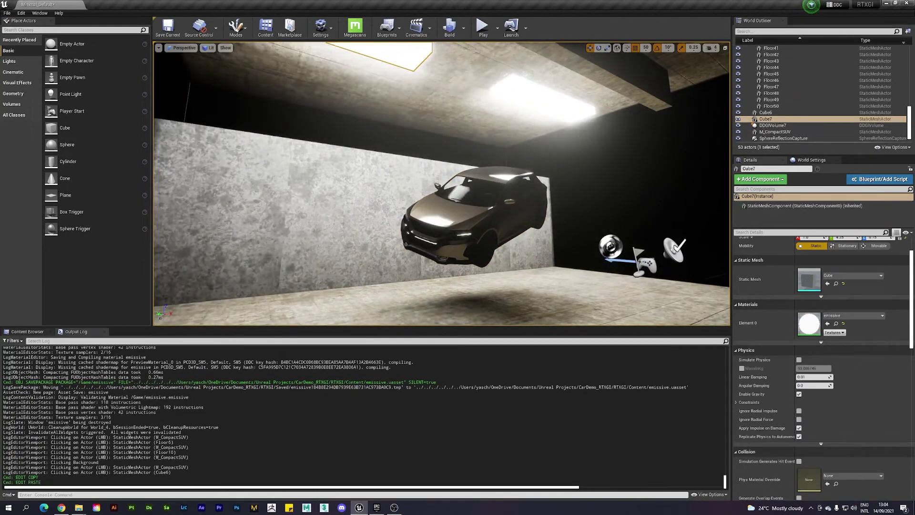
pyautogui.moveTo(337, 56); pyautogui.dragTo(345, 60, button='right')
# Deselect the light panel, frame the floating car, and enlarge the viewport by shrinking the output log
pyautogui.click(539, 161)
pyautogui.moveTo(539, 161); pyautogui.dragTo(320, 117, button='right')
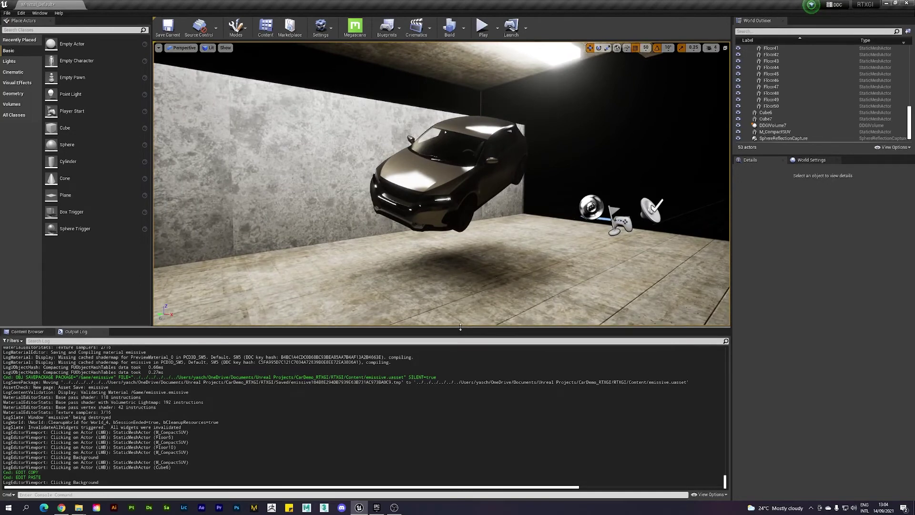
pyautogui.moveTo(460, 327); pyautogui.dragTo(459, 374)
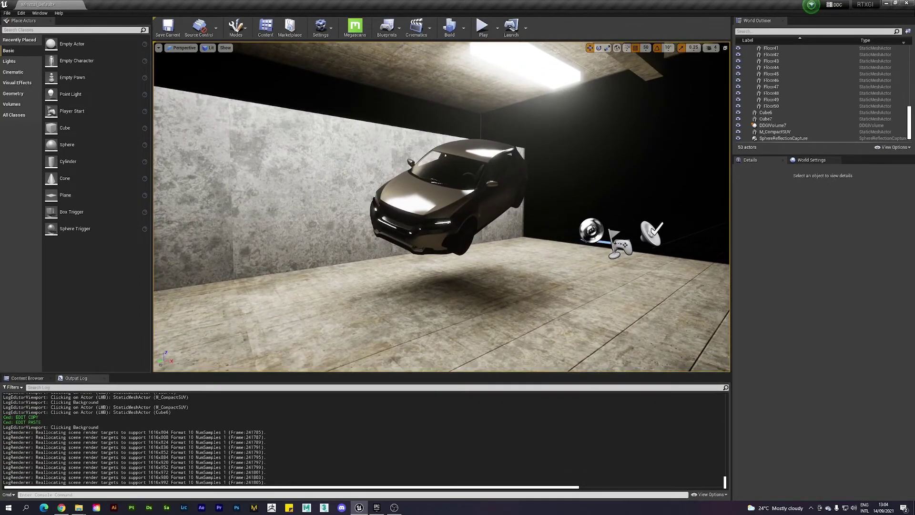
# Look through the viewport's options and view modes, and choose Path Tracing for rendering the scene
pyautogui.click(184, 48)
pyautogui.click(209, 48)
pyautogui.moveTo(229, 134)
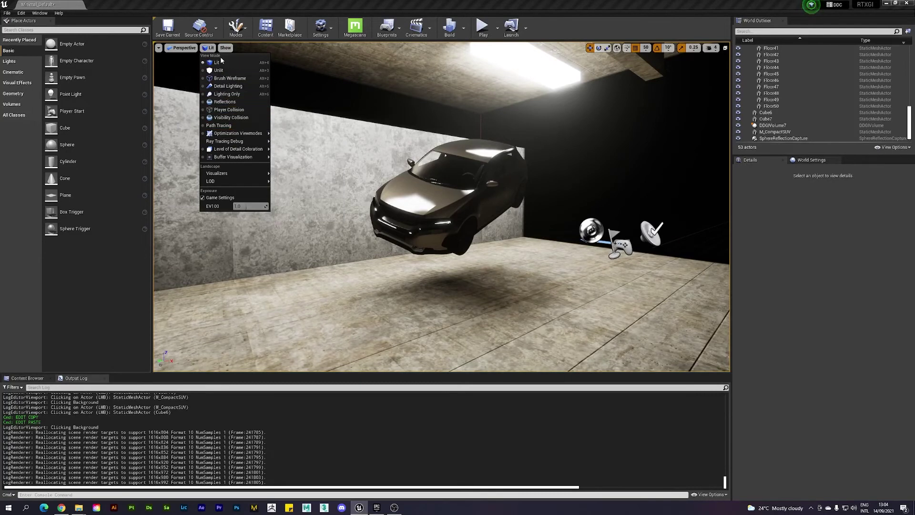
pyautogui.click(180, 49)
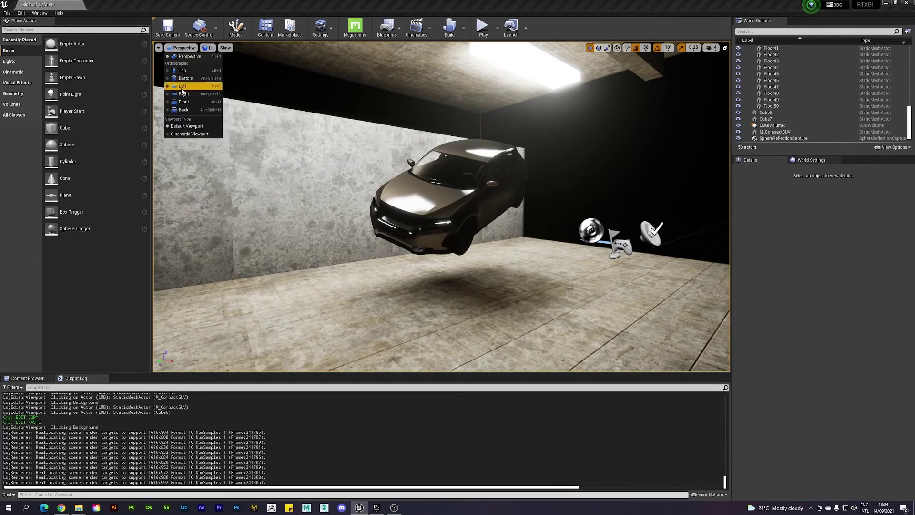
pyautogui.click(159, 48)
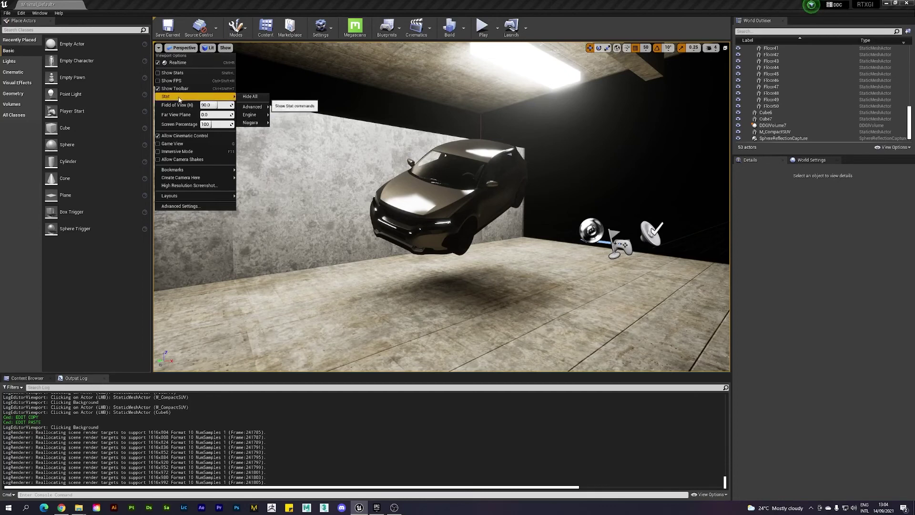
pyautogui.click(208, 48)
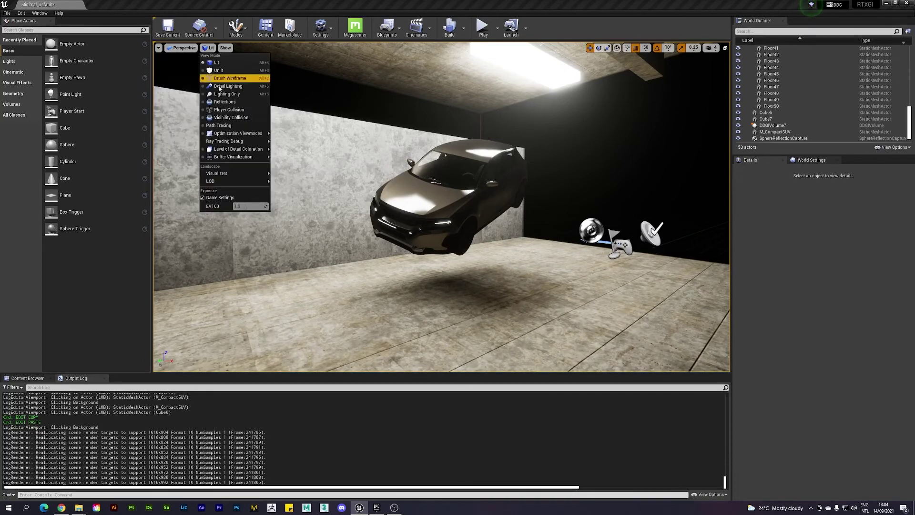
pyautogui.click(228, 127)
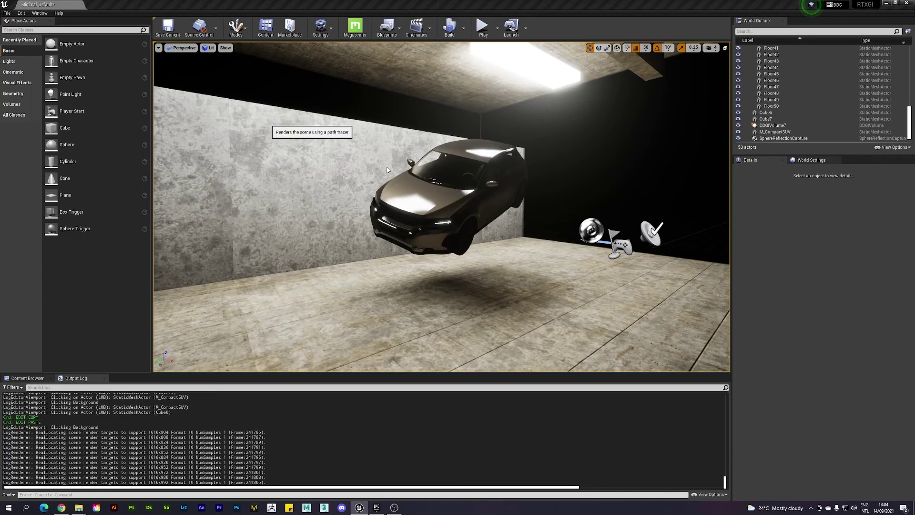